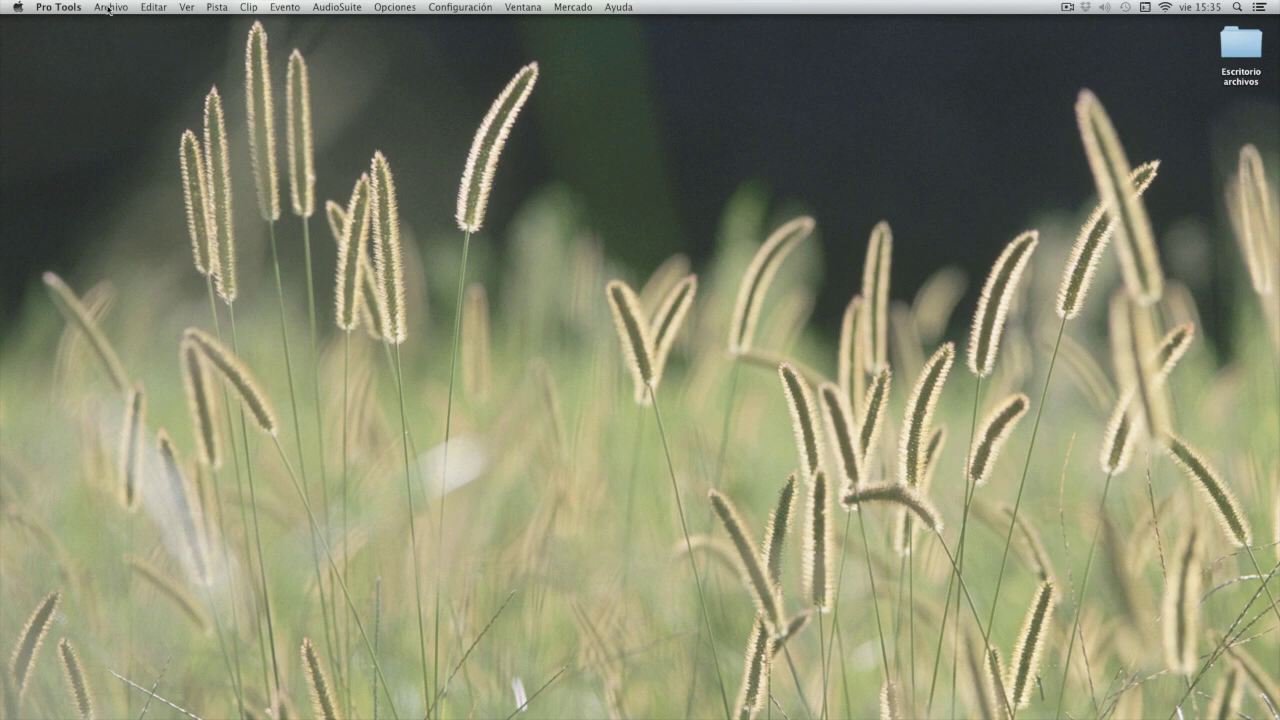
Step: Start a new blank session, keeping BWF (.WAV) as the audio file type
left_click(109, 8)
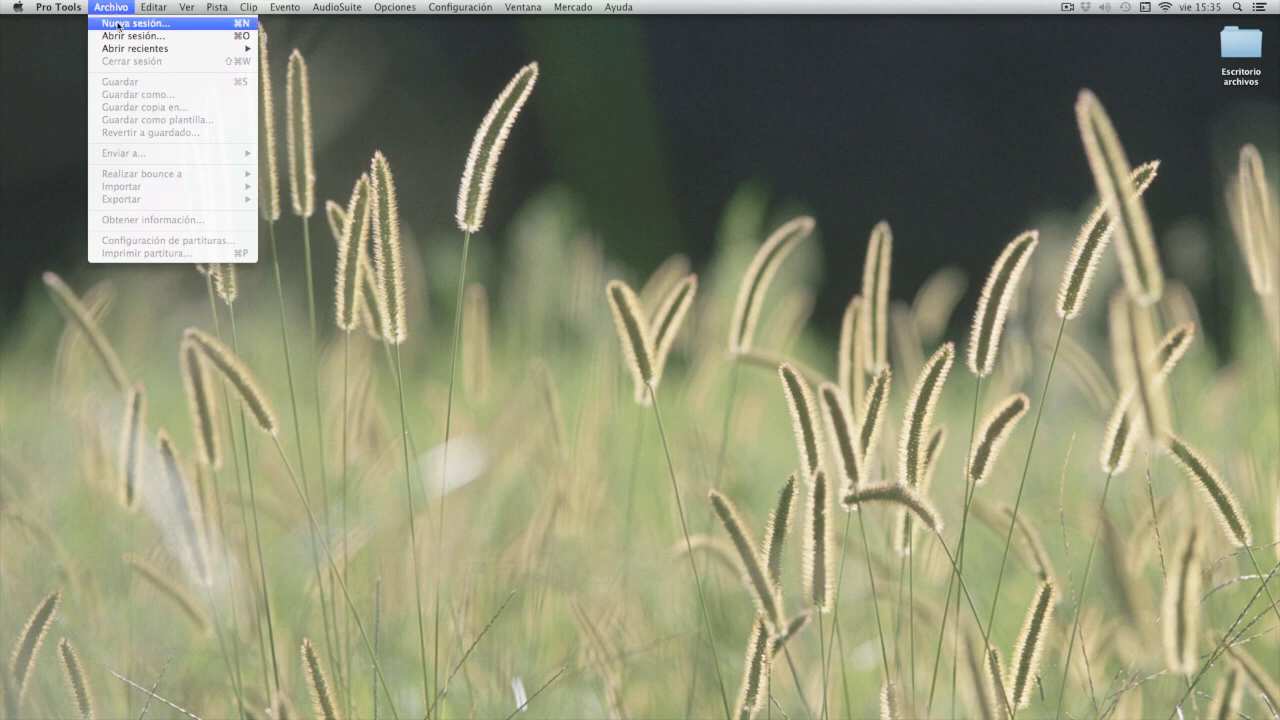
left_click(118, 24)
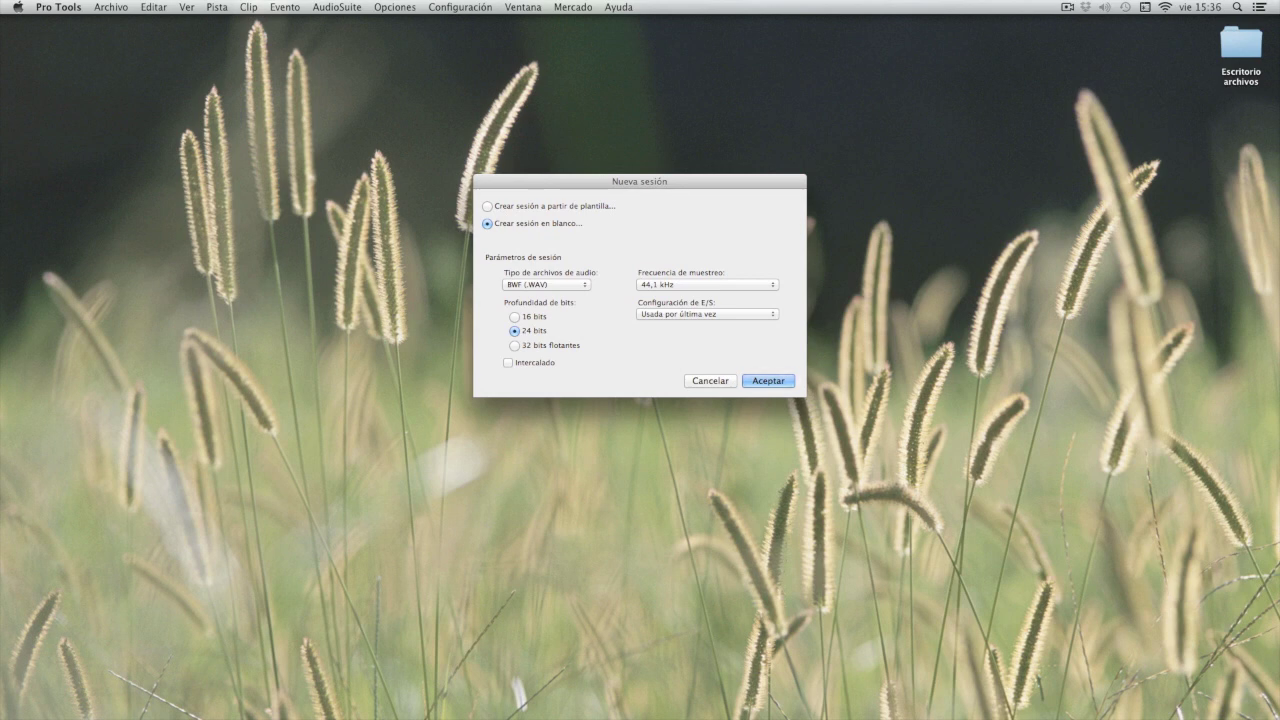
left_click(563, 287)
left_click(579, 277)
left_click(578, 288)
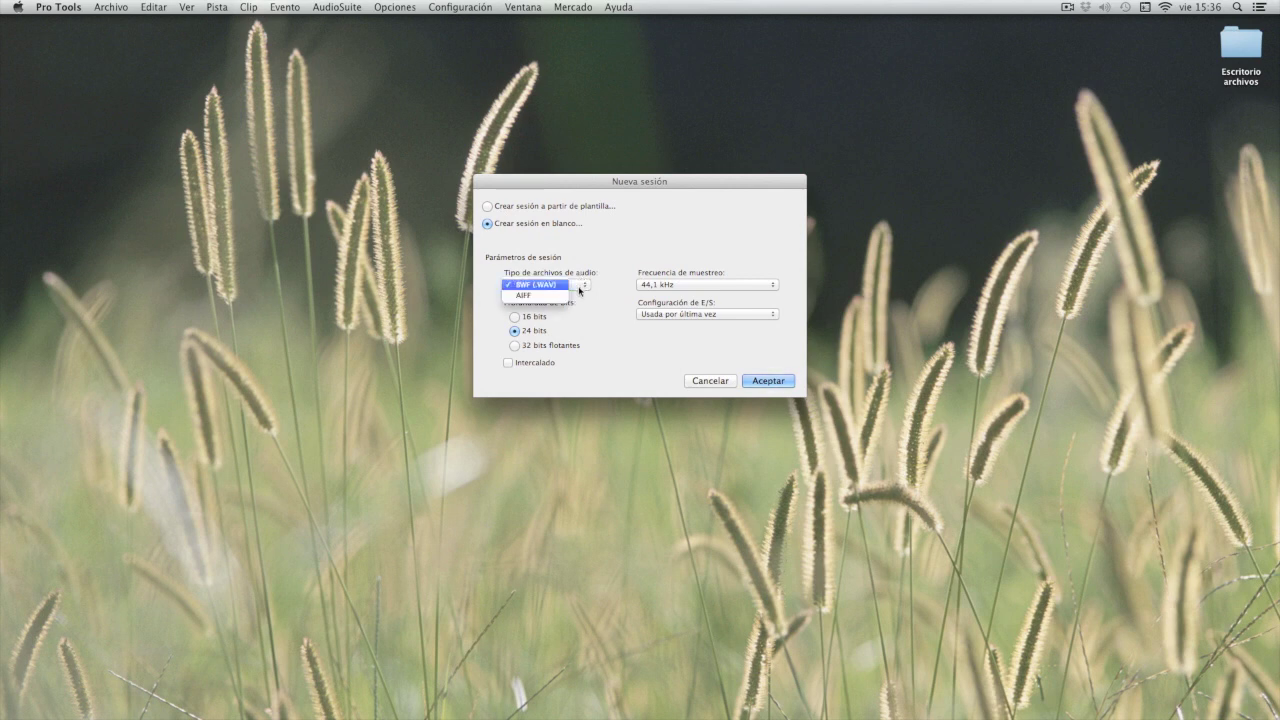
left_click(606, 279)
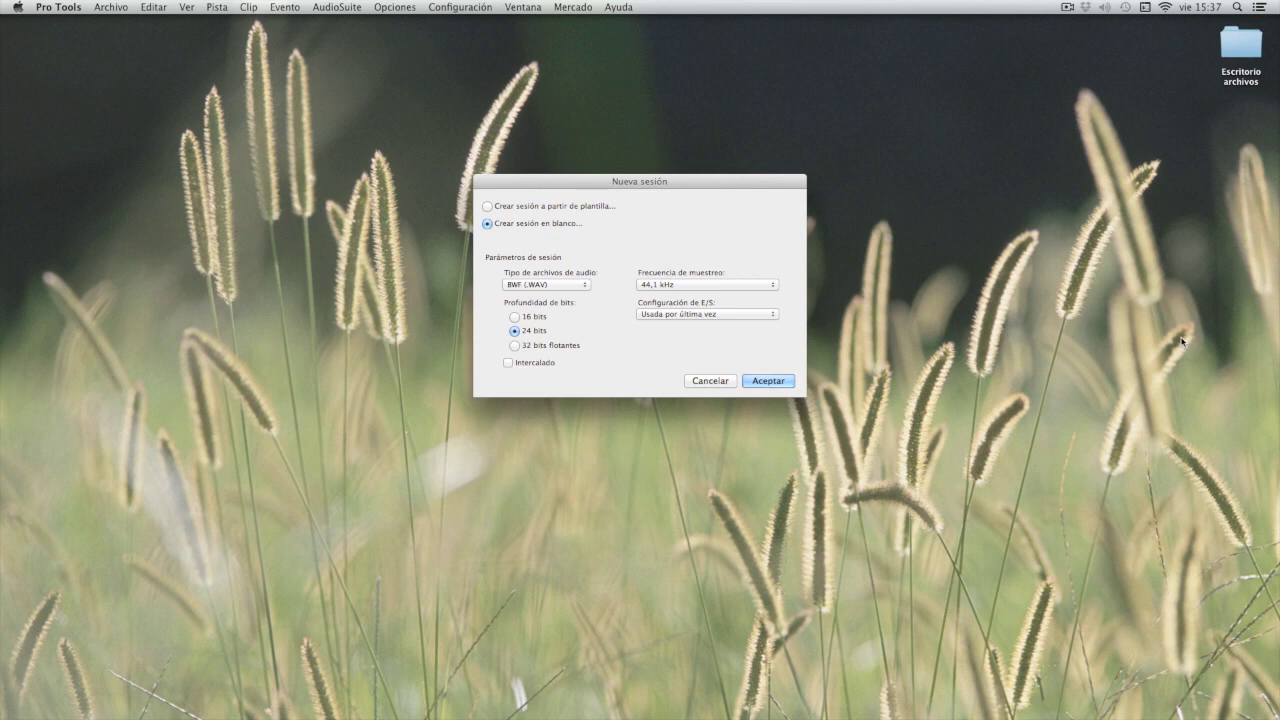
Step: Review the sample rate options and keep 44,1 kHz for the new session
left_click(752, 285)
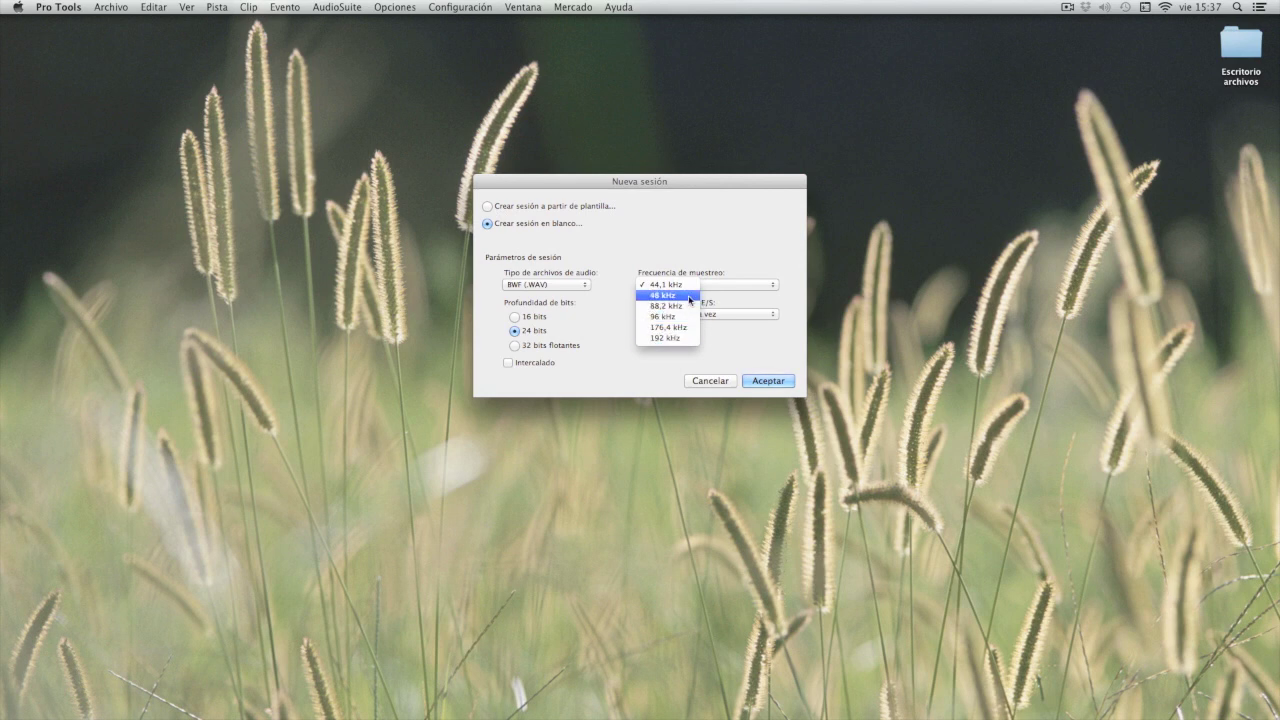
left_click(728, 270)
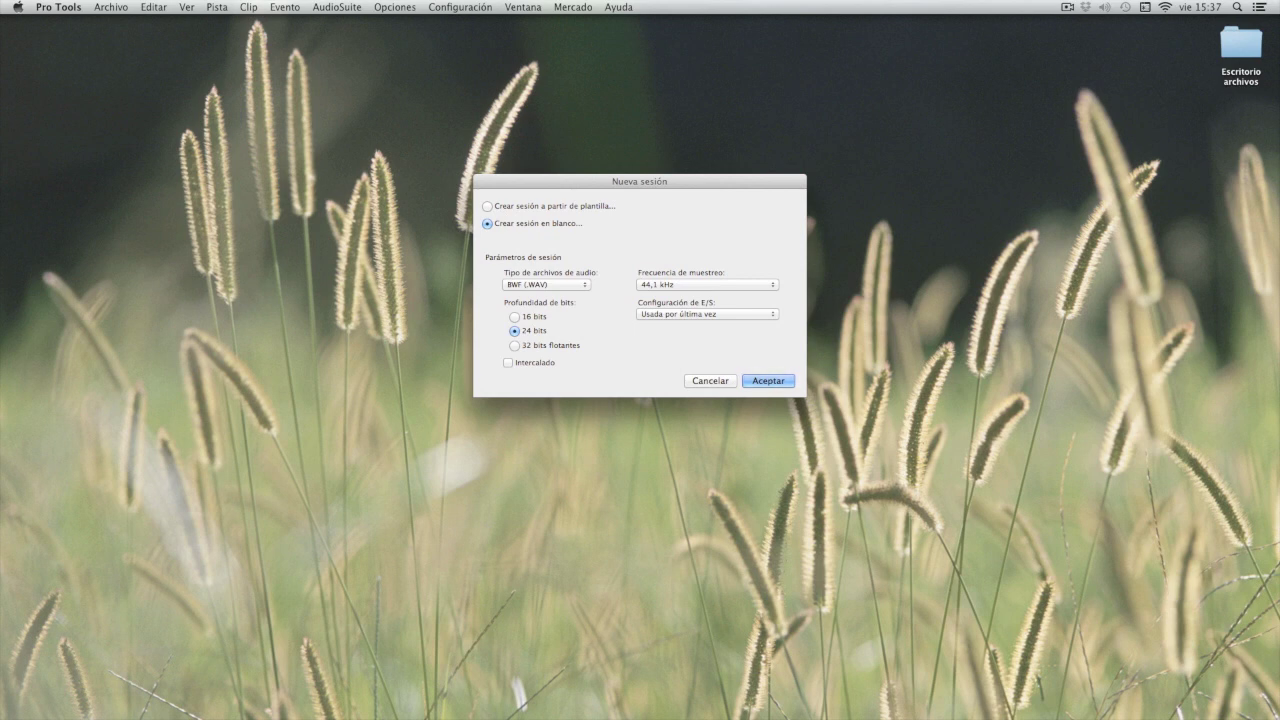
left_click(756, 286)
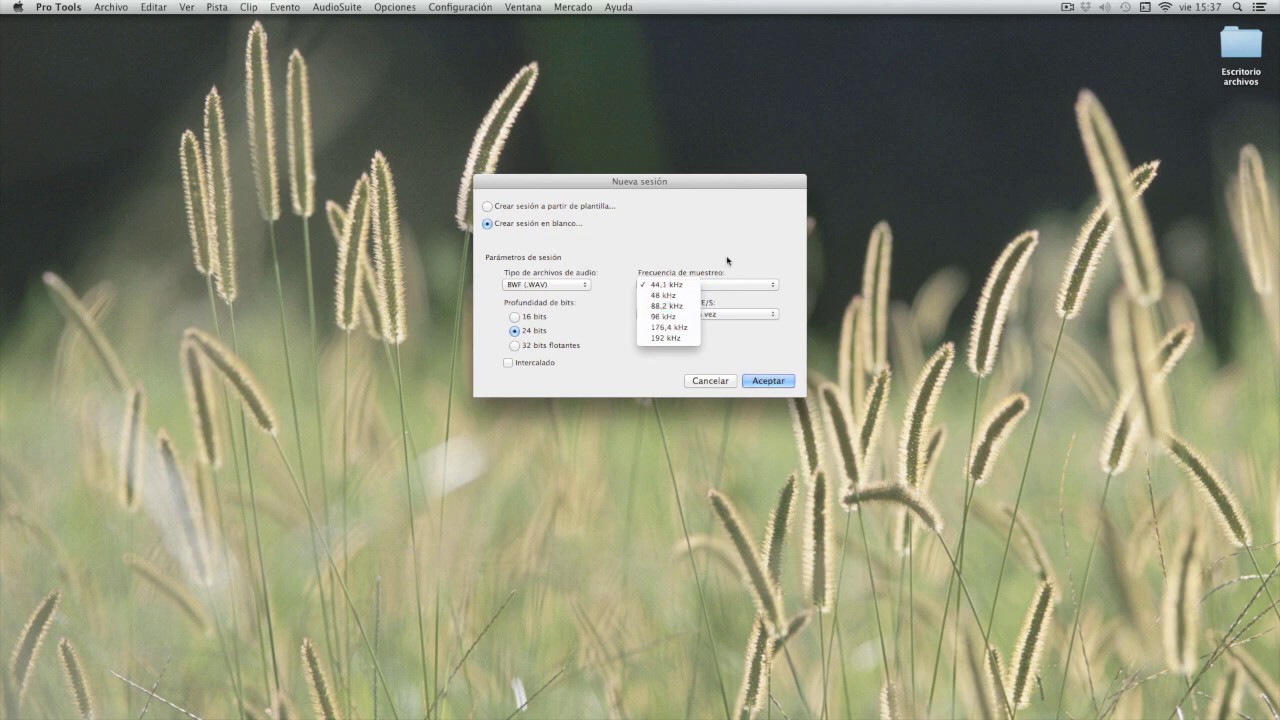
left_click(678, 286)
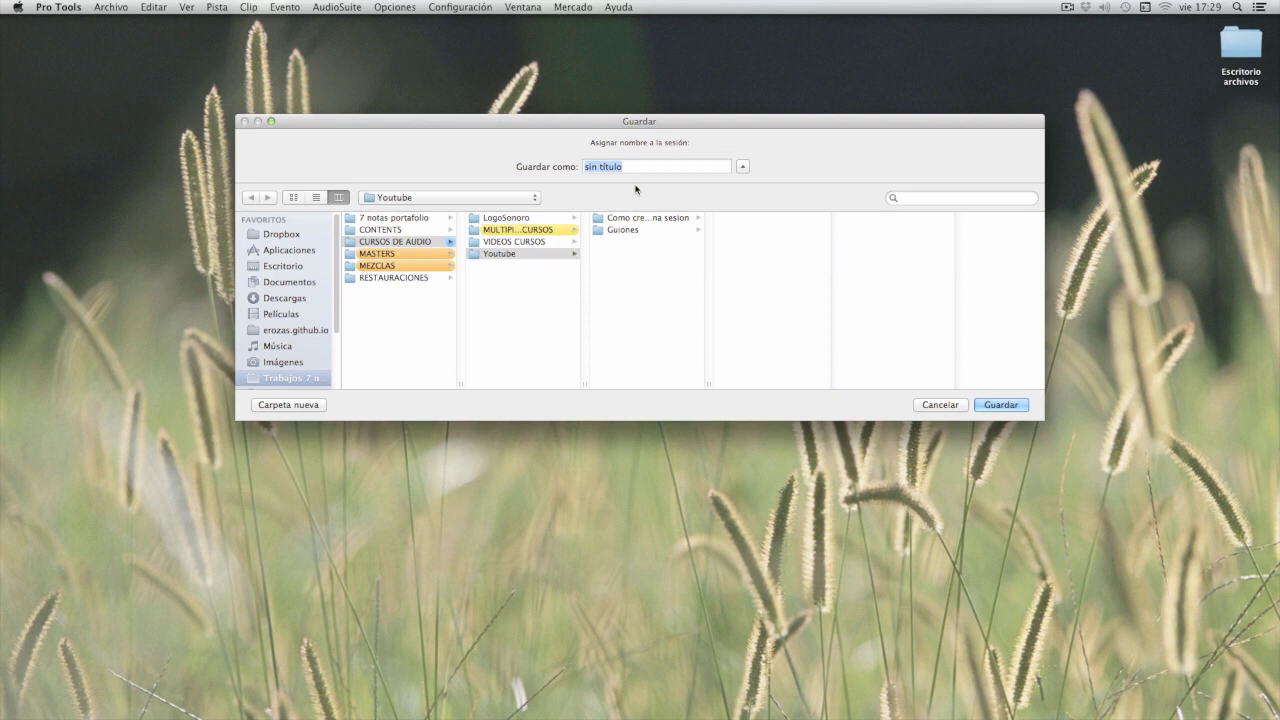
Step: Name the session Prueba and save it in the Youtube folder
key("BackSpace")
type("Prueba")
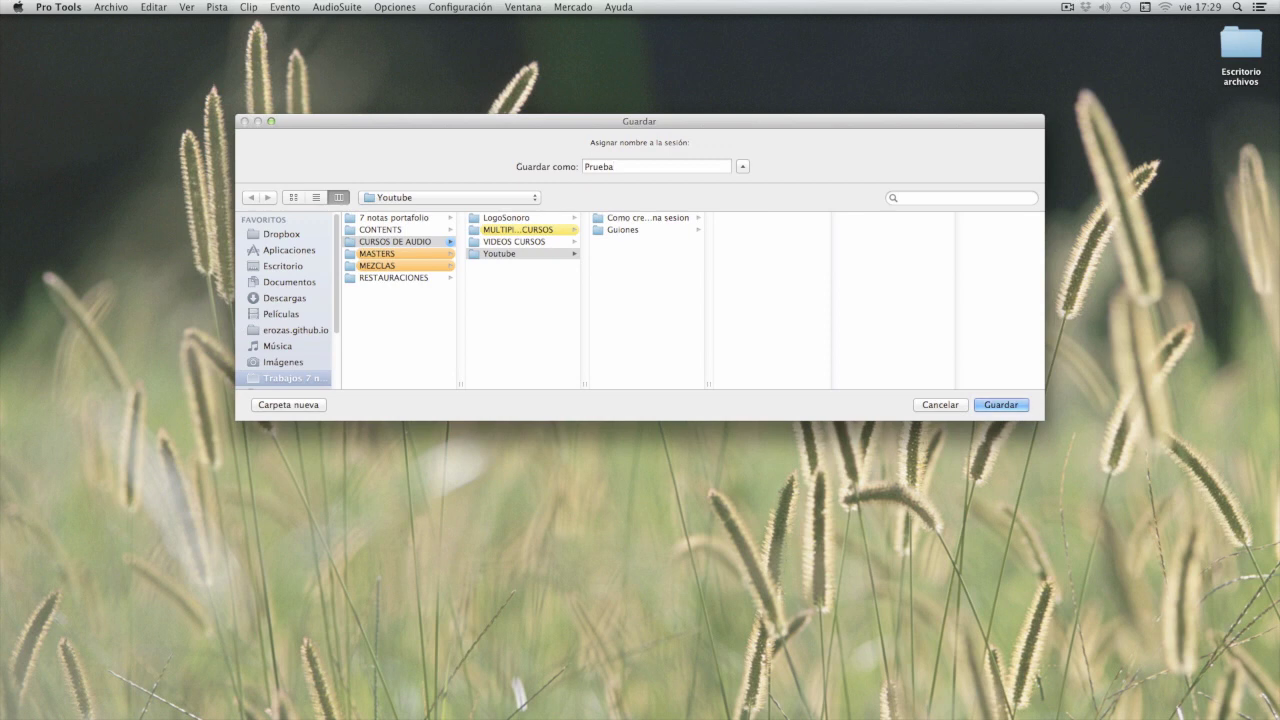
left_click(1001, 405)
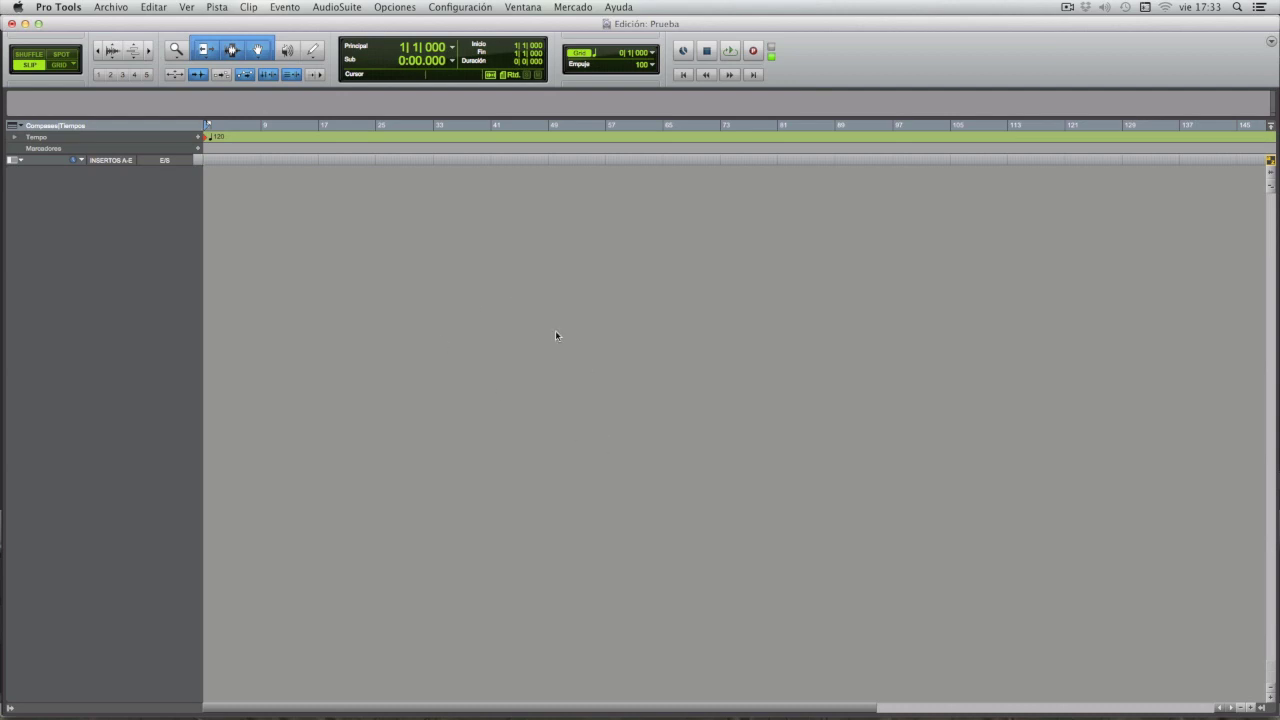
Step: Open the playback engine settings and look through the audio devices available for the session
left_click(462, 10)
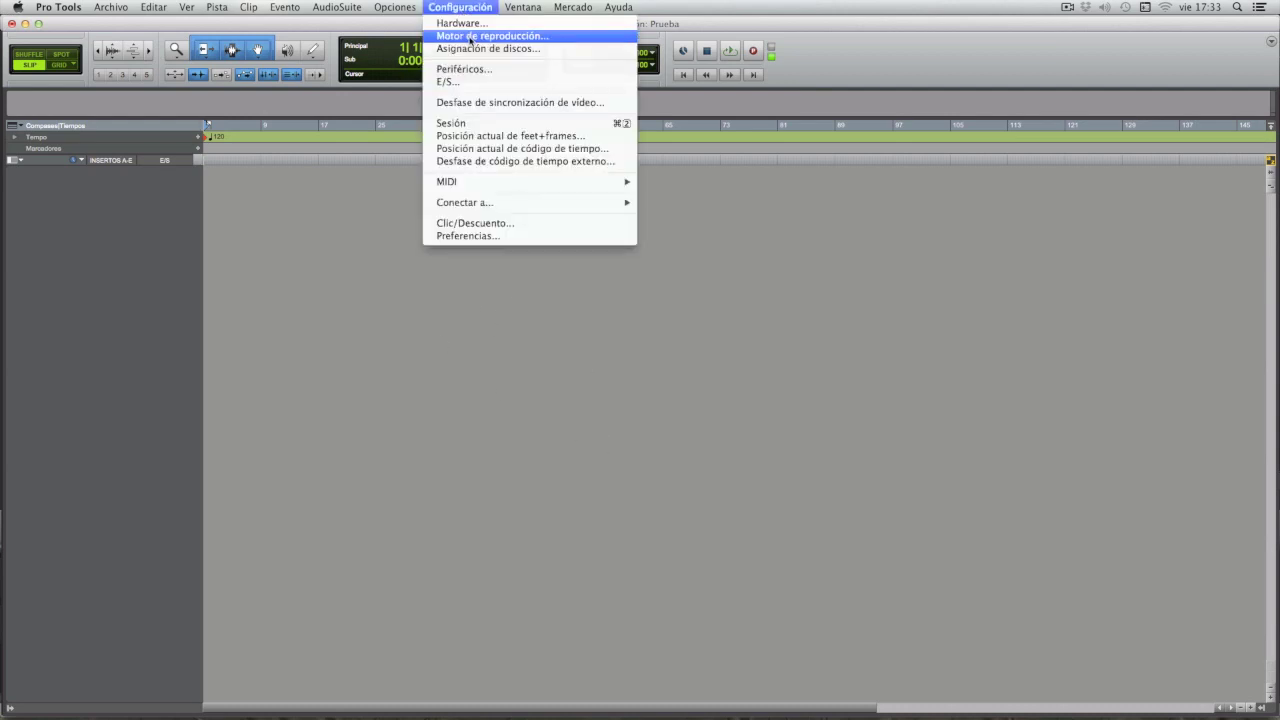
left_click(471, 38)
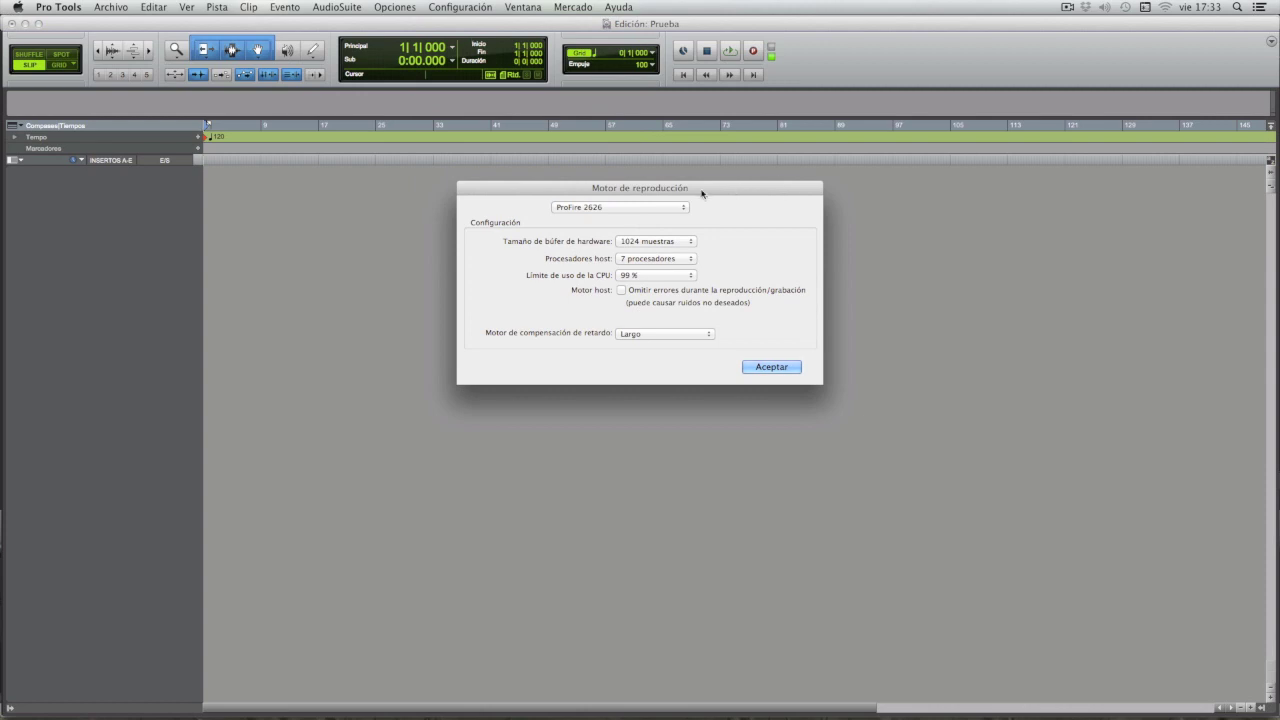
left_click_drag(703, 191, 686, 197)
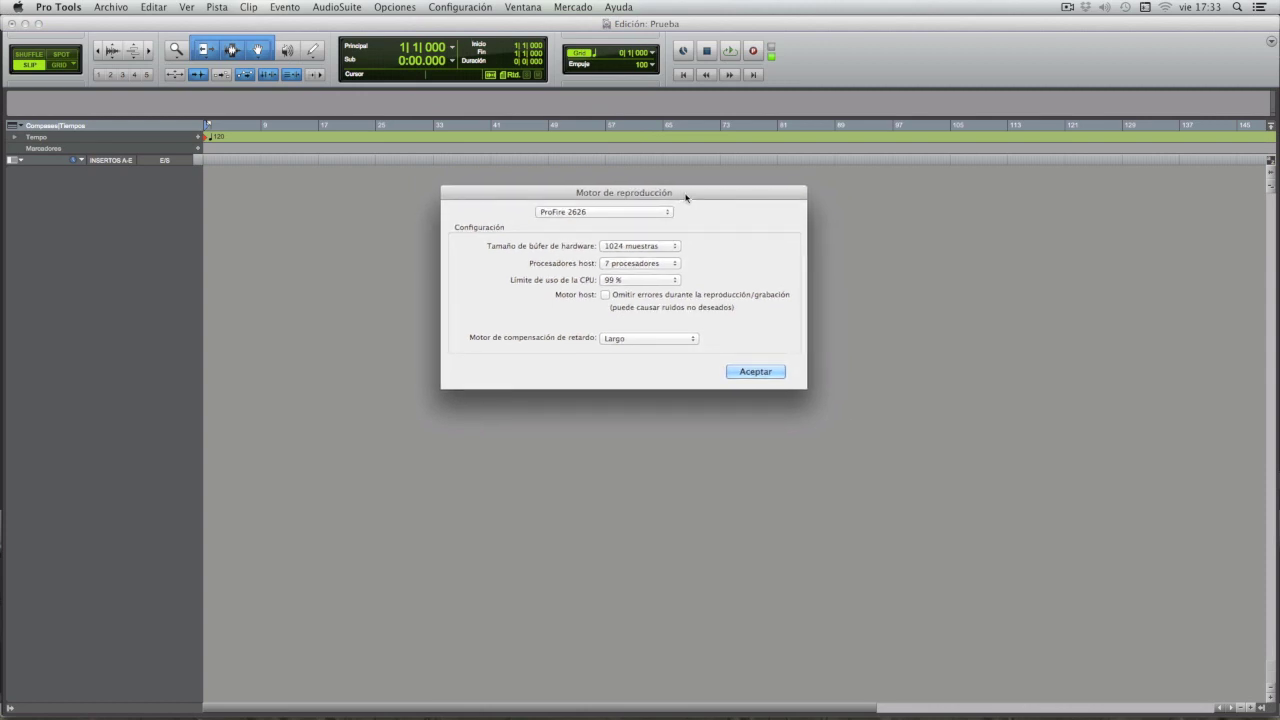
left_click(633, 214)
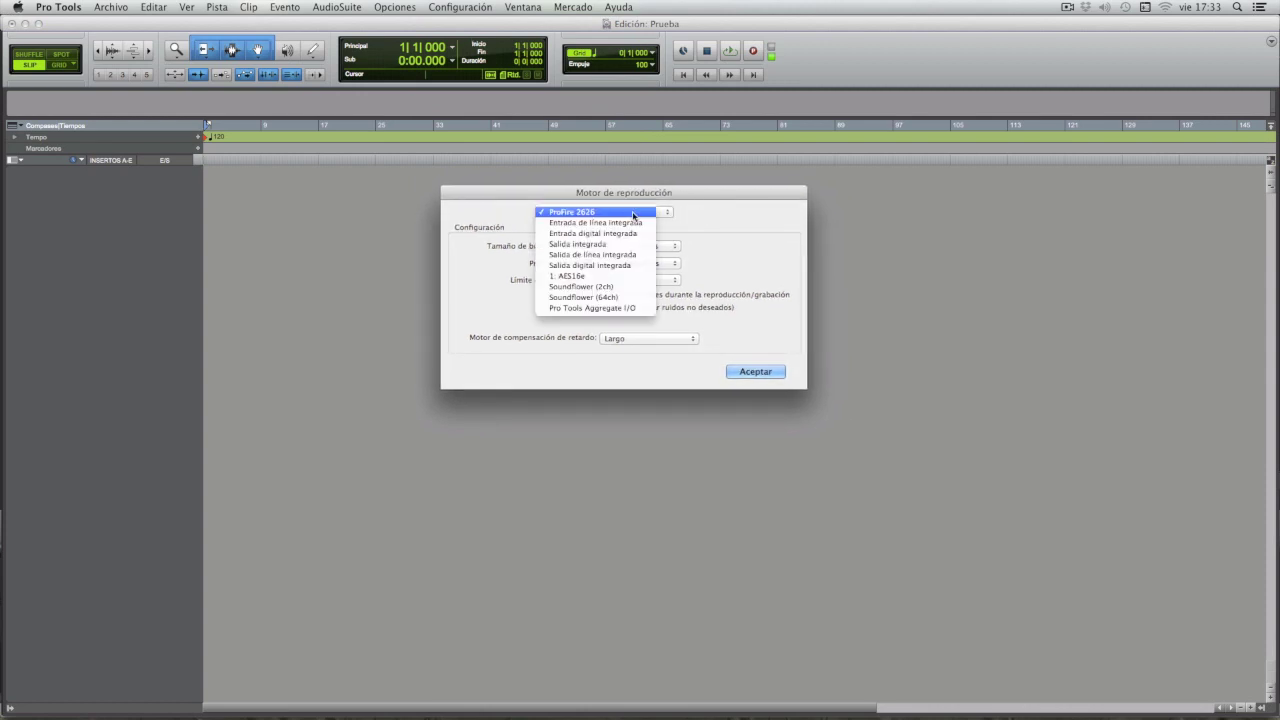
left_click(696, 216)
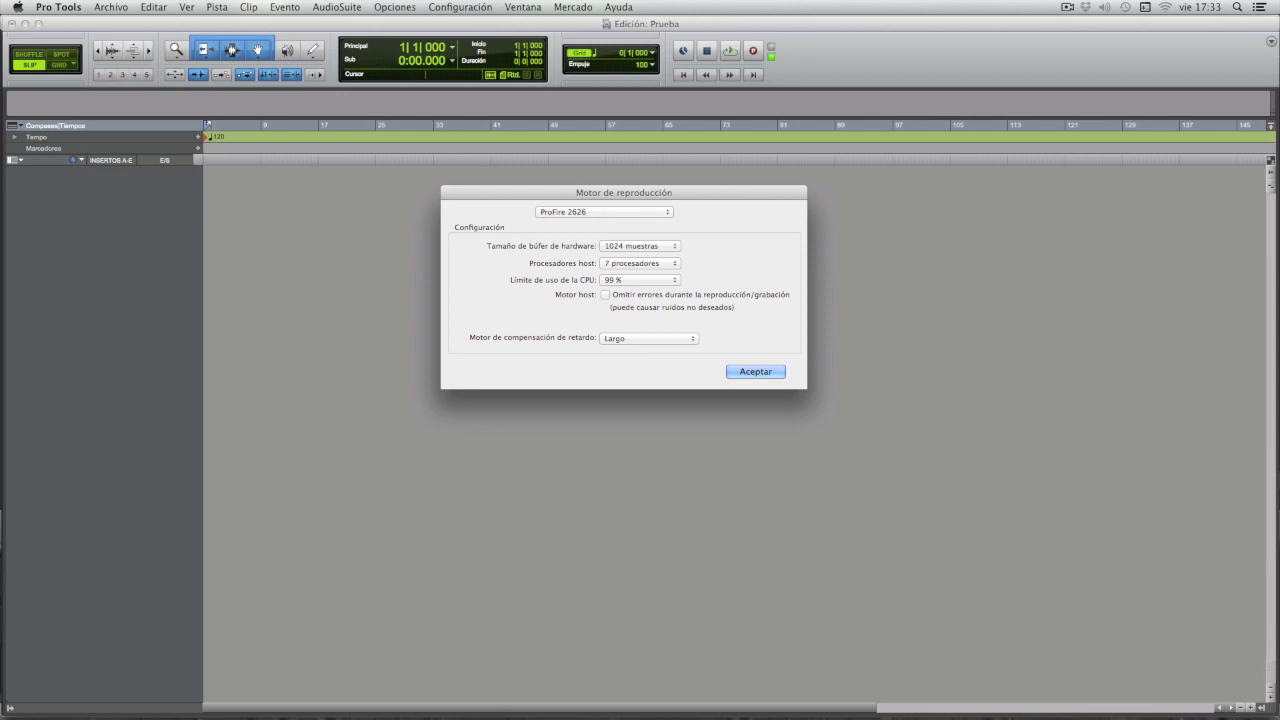
left_click(600, 213)
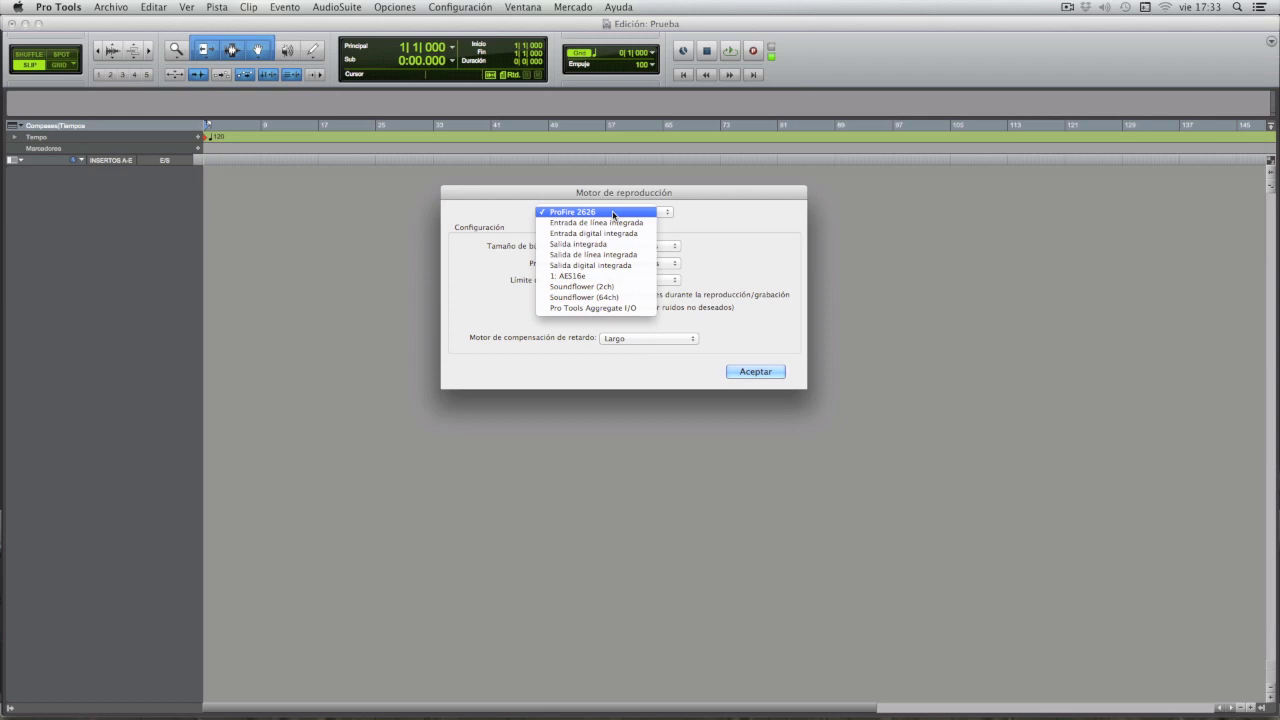
left_click(684, 224)
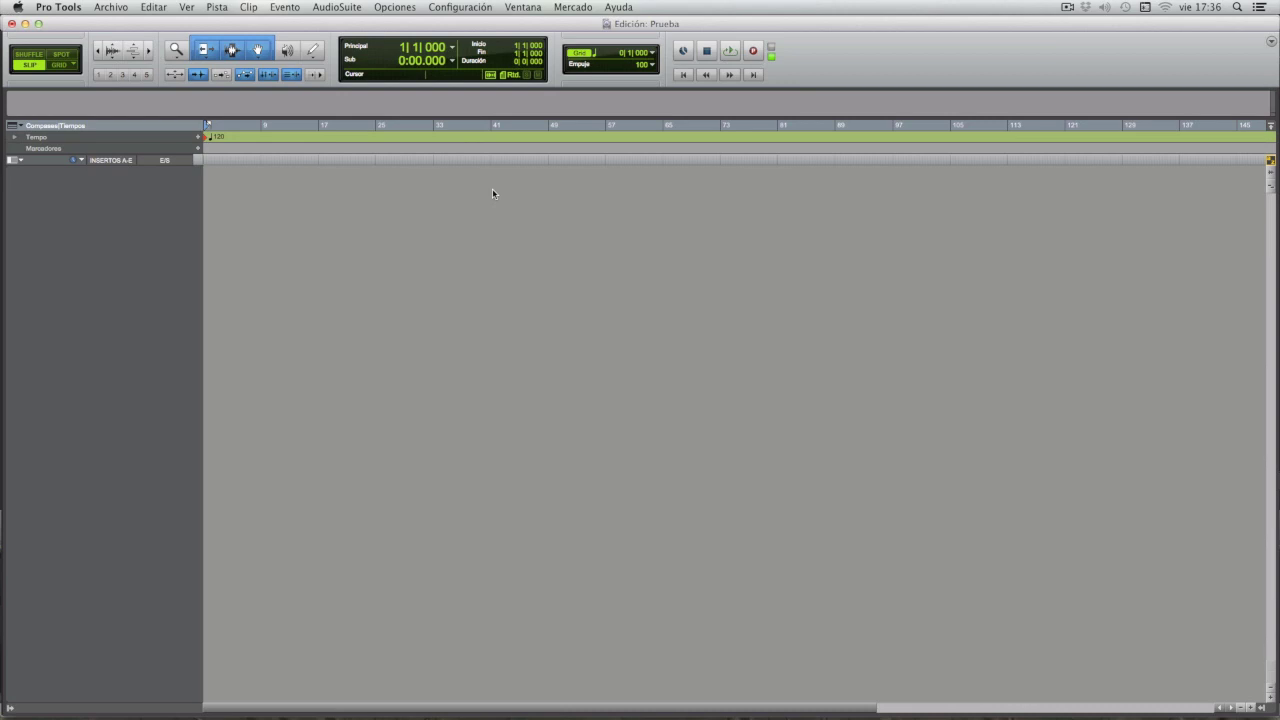
Step: Open the I/O setup and examine how each input path is assigned to the interface's analog channels
left_click(462, 8)
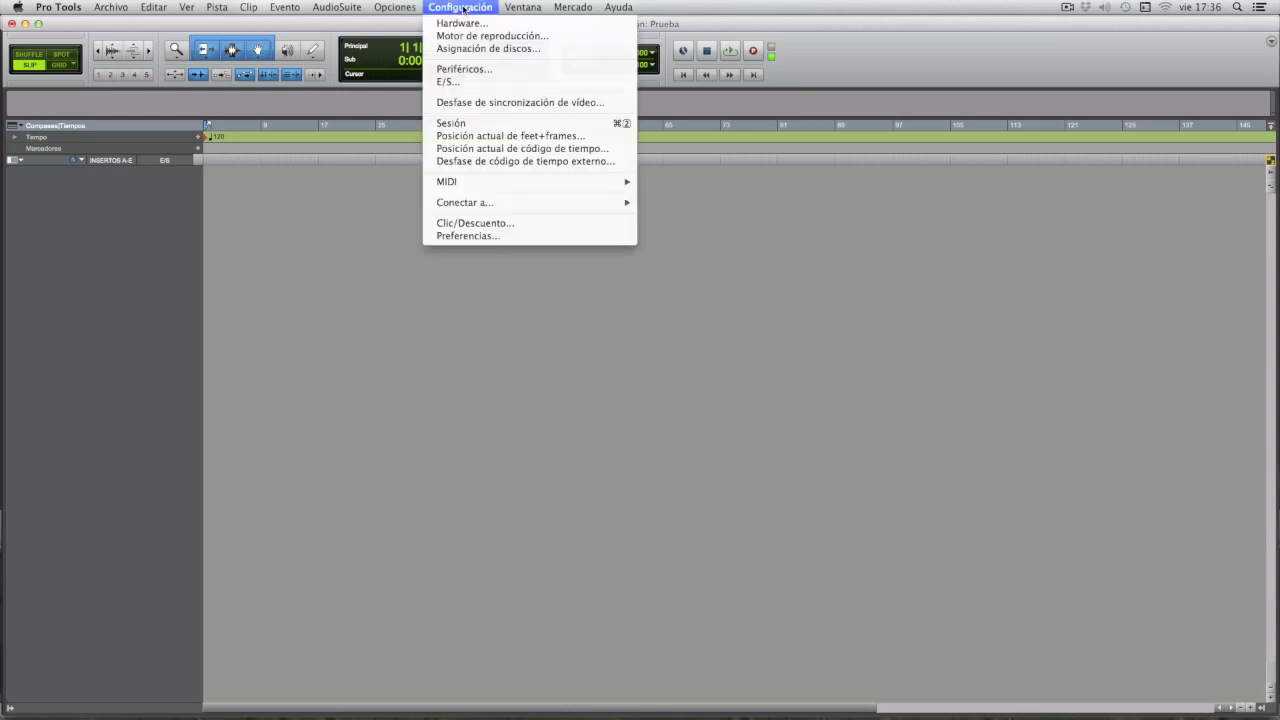
left_click(464, 83)
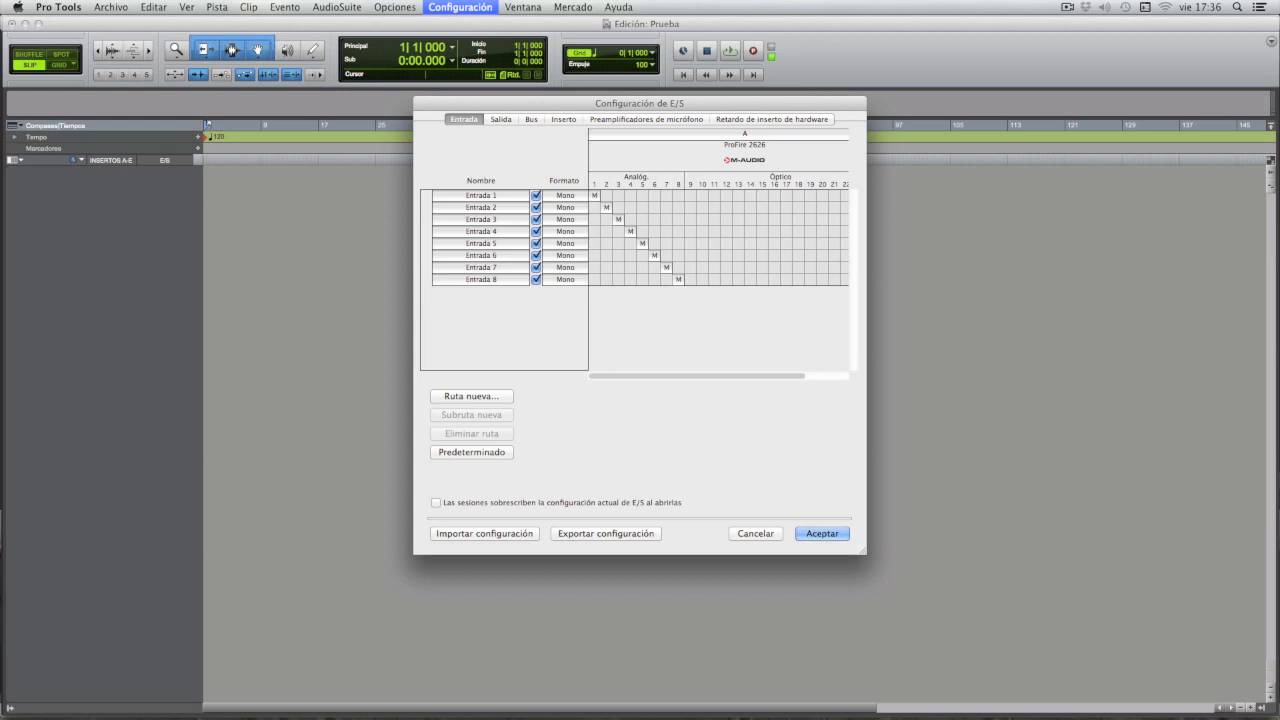
left_click(502, 121)
left_click(475, 122)
left_click(502, 206)
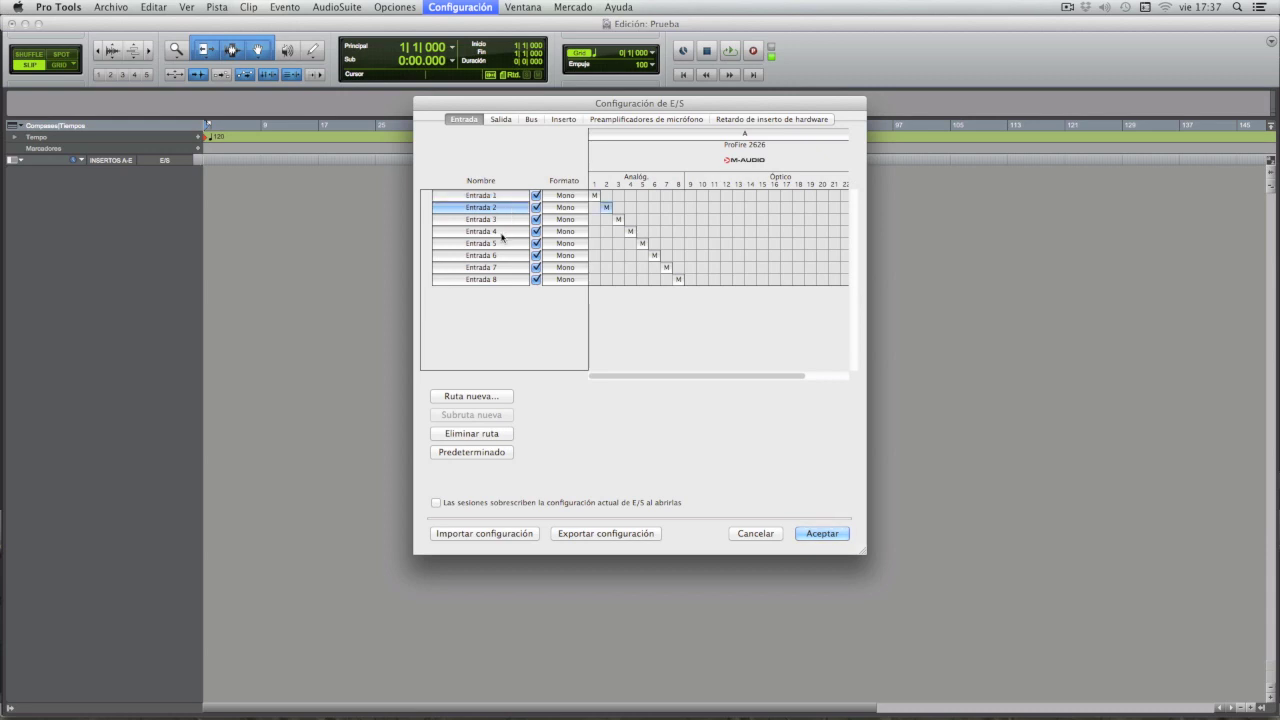
left_click(504, 220)
left_click(505, 267)
left_click(505, 281)
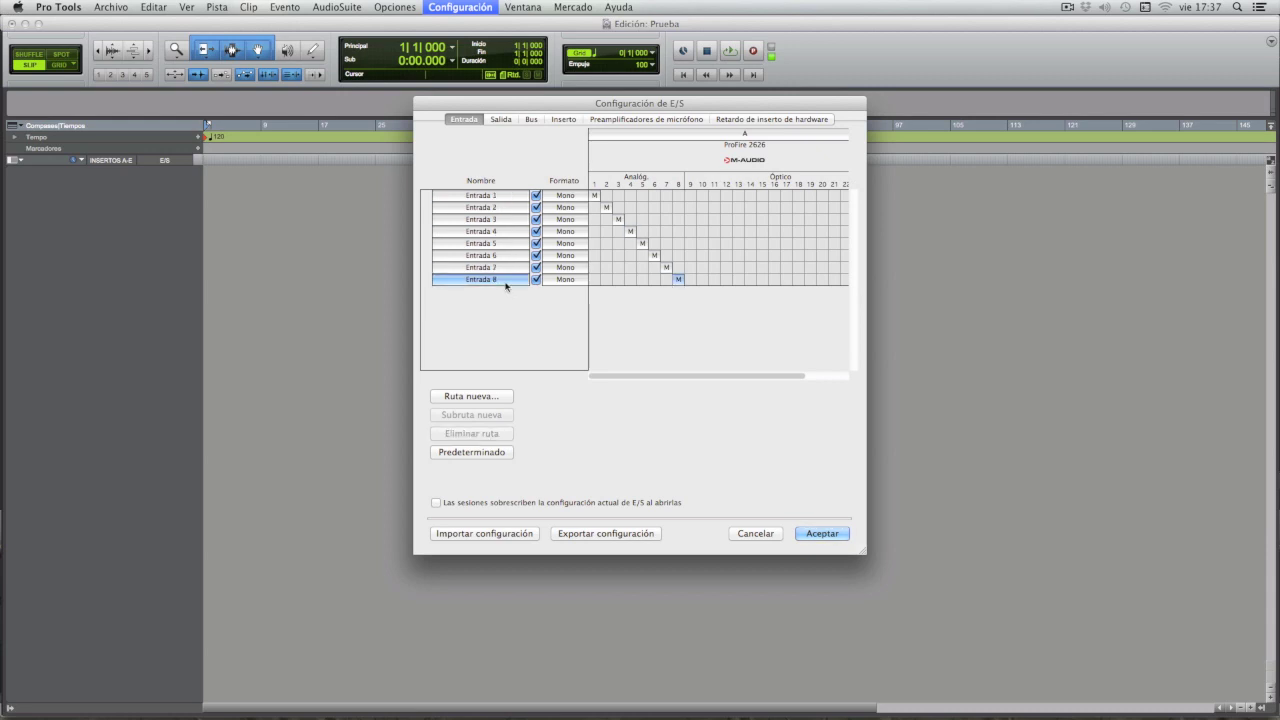
left_click(511, 197)
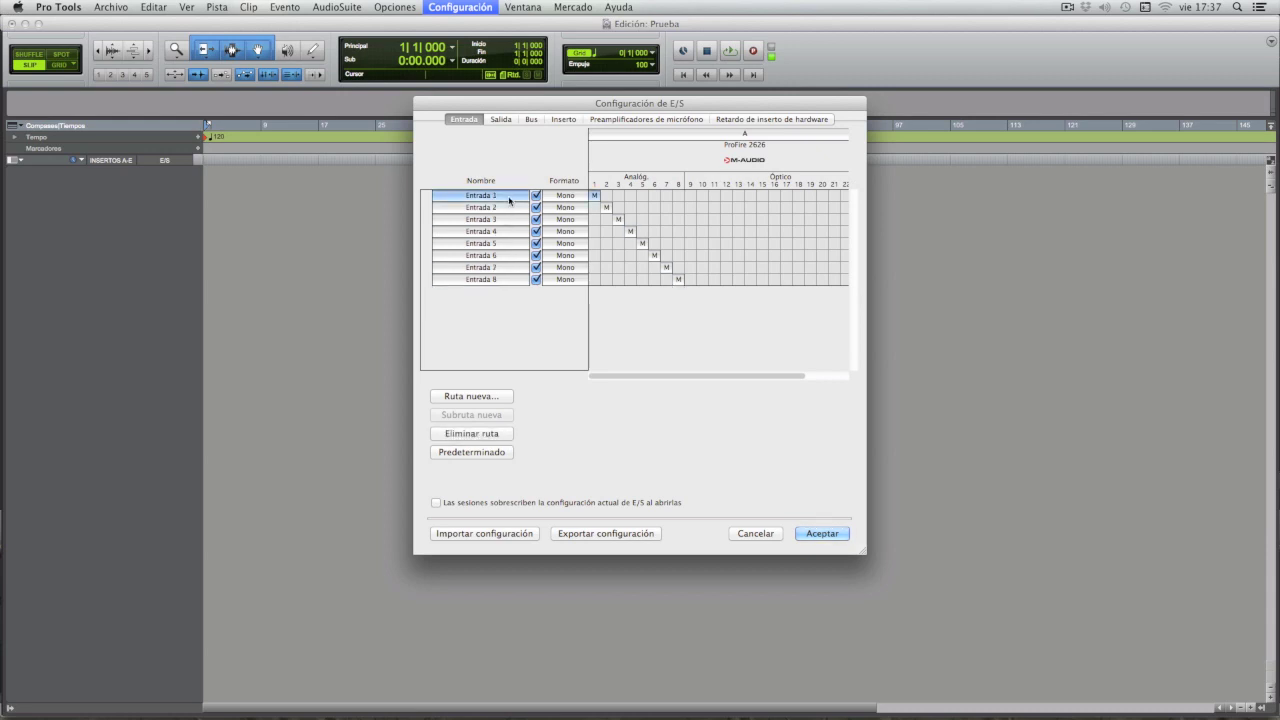
Step: Try assigning the Entrada 2 path to analog channel 3, and return it to channel 2
left_click(618, 207)
left_click(606, 207)
left_click(502, 210)
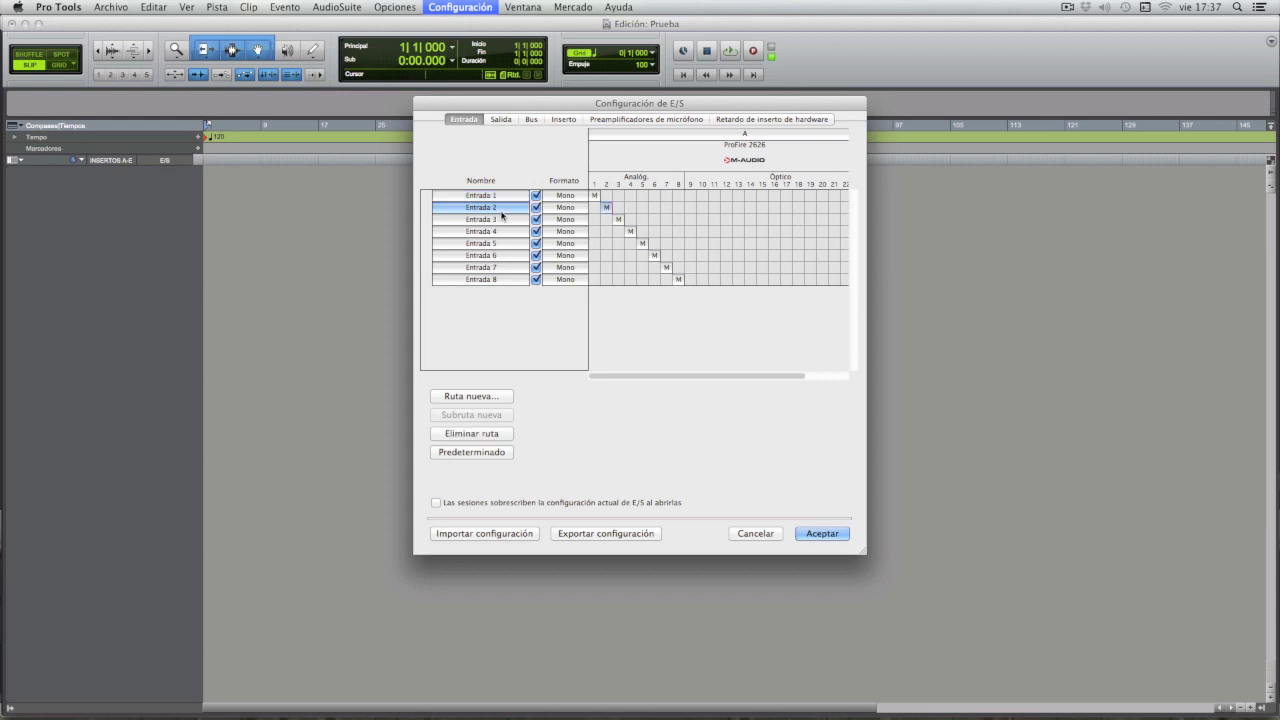
left_click(618, 207)
left_click(609, 209)
Step: Rename the first input path as Input 1
double_click(508, 199)
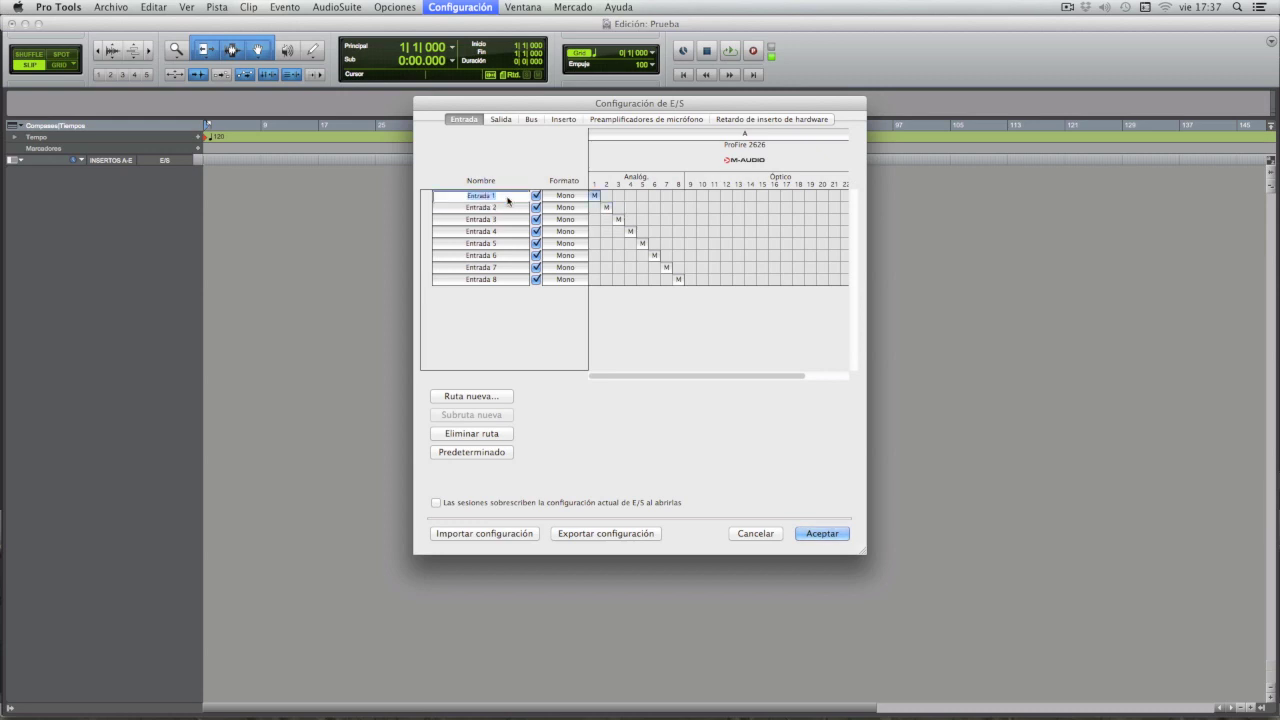
type("Input")
key("Return")
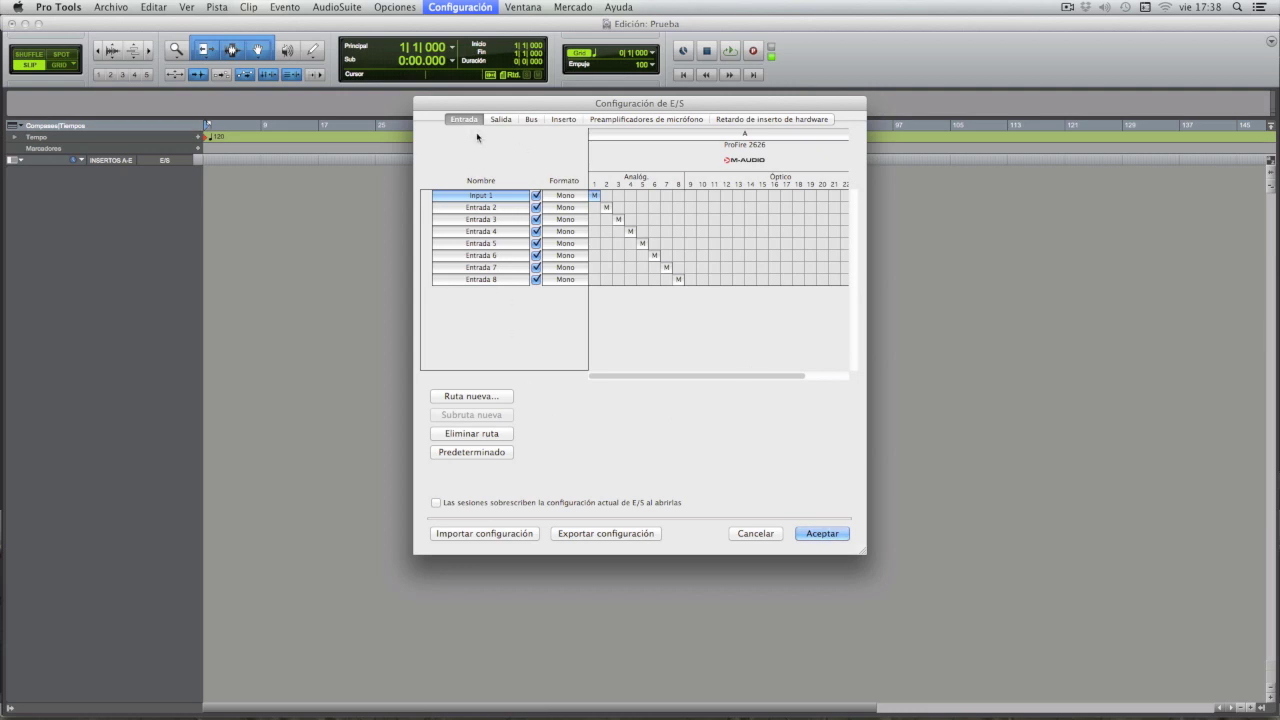
Step: Try shifting the Salida 1-2 output path to channels 2 and 3, and return it to channels 1 and 2
left_click(502, 120)
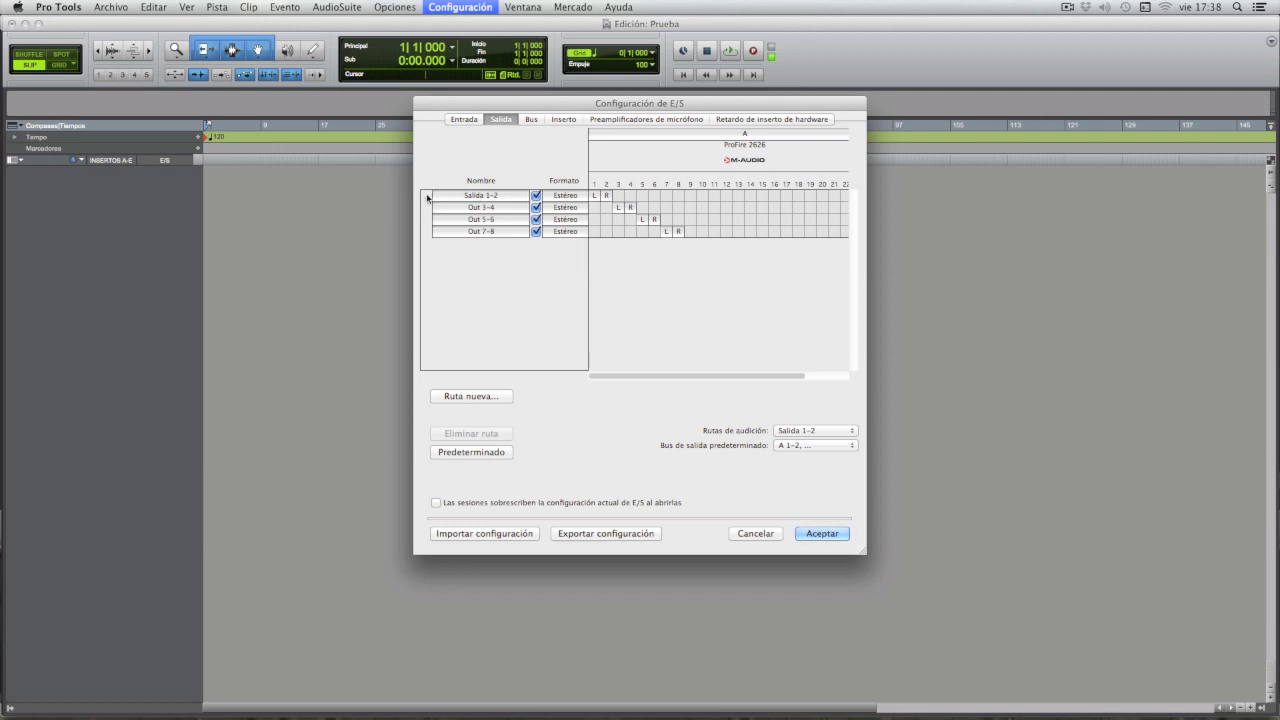
left_click(483, 198)
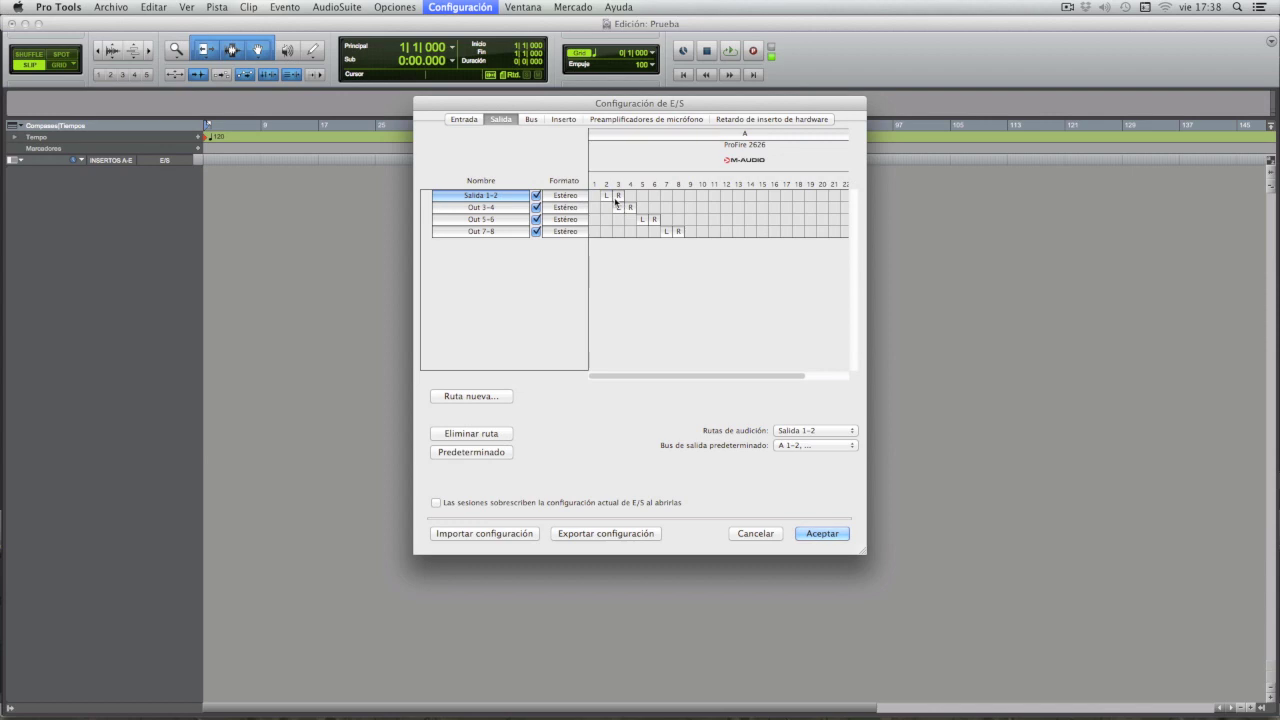
mouse_move(612, 196)
left_mouse_down()
mouse_move(596, 202)
mouse_move(648, 204)
mouse_move(605, 200)
left_mouse_up()
Step: Set the audition path to Salida 1-2 (Estéreo) via bus A 1-2 and accept the I/O configuration
left_click(813, 431)
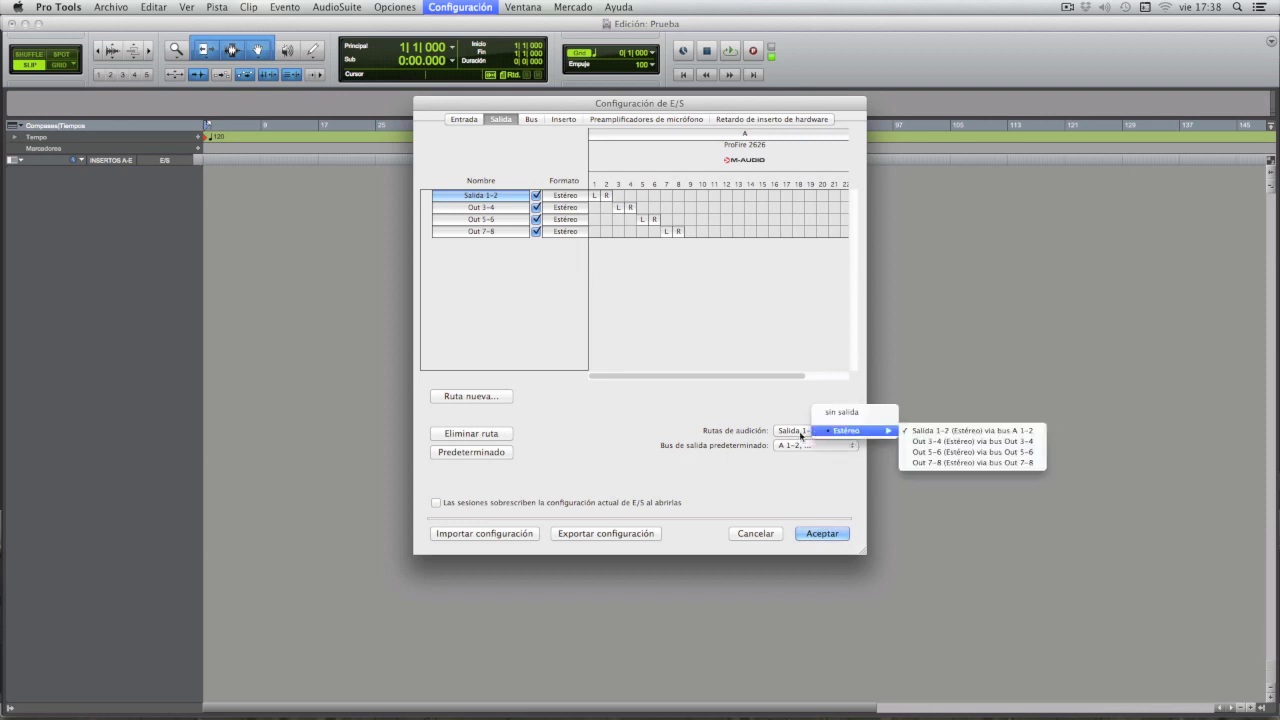
mouse_move(846, 434)
left_click(985, 433)
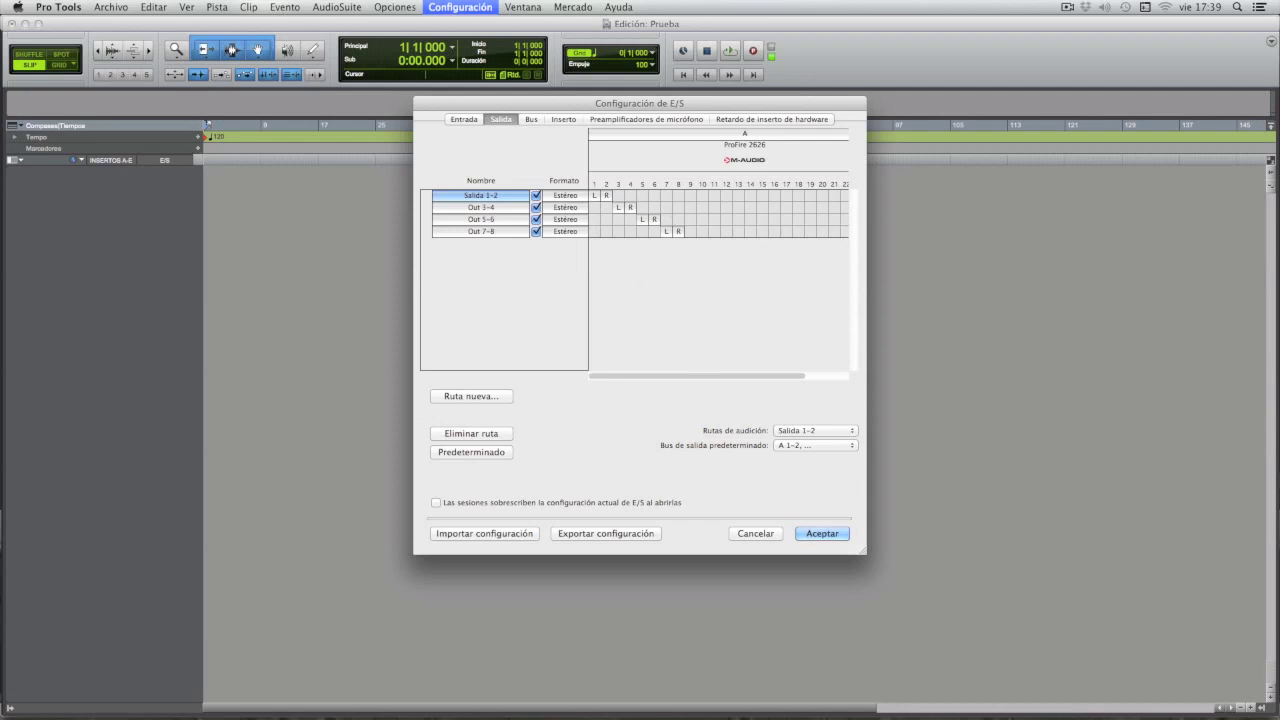
left_click(833, 535)
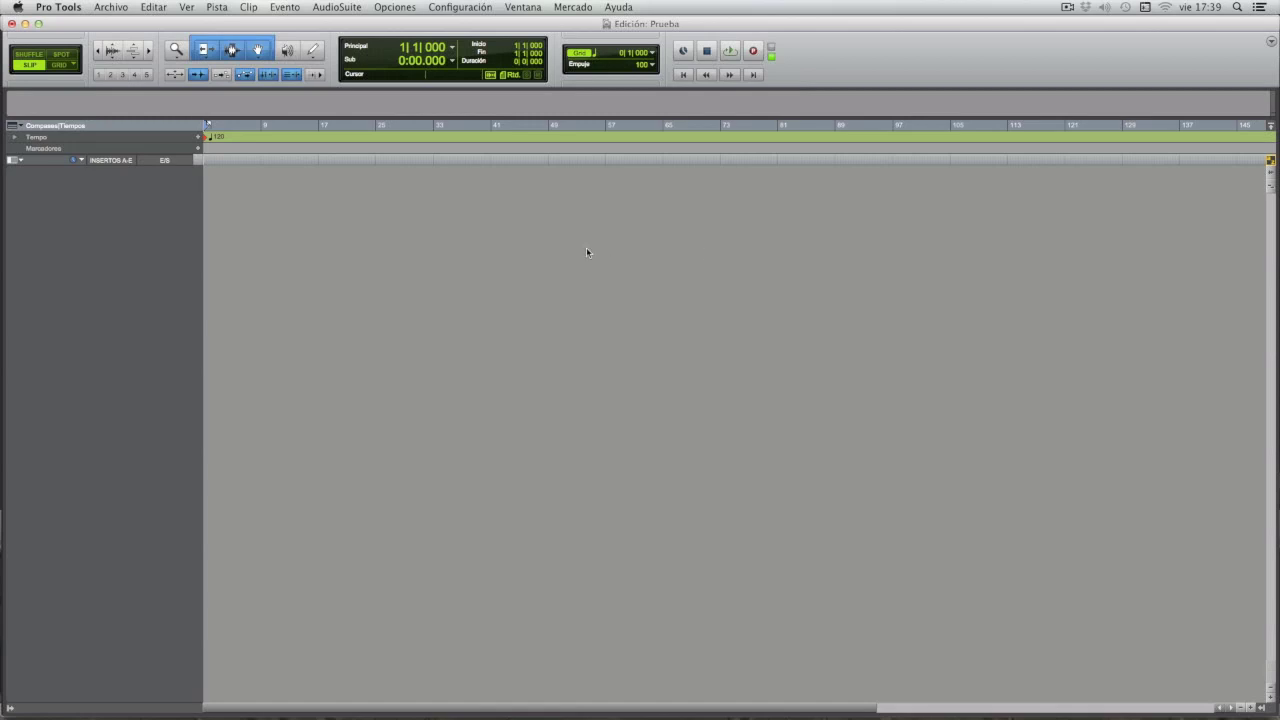
Step: Create one new mono audio track (Pista de audio) with its timebase in samples (Muestras)
left_click(217, 8)
left_click(222, 22)
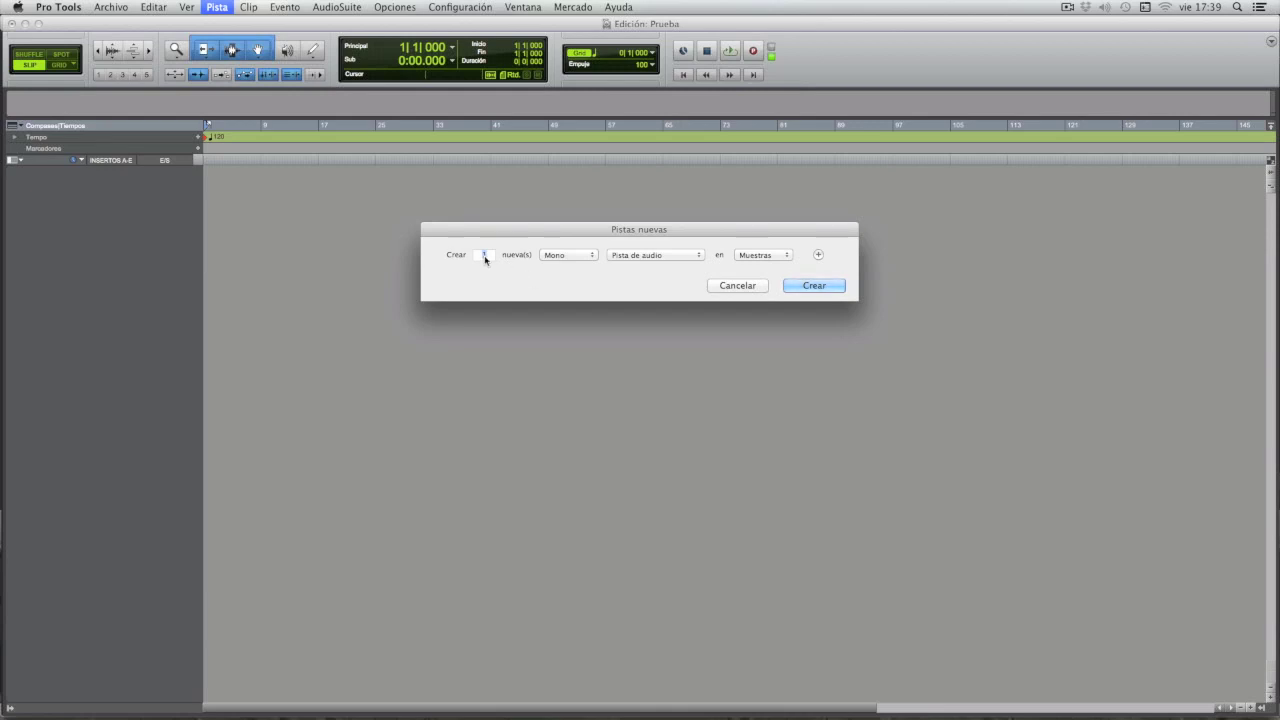
type("10")
key("BackSpace")
left_click(564, 256)
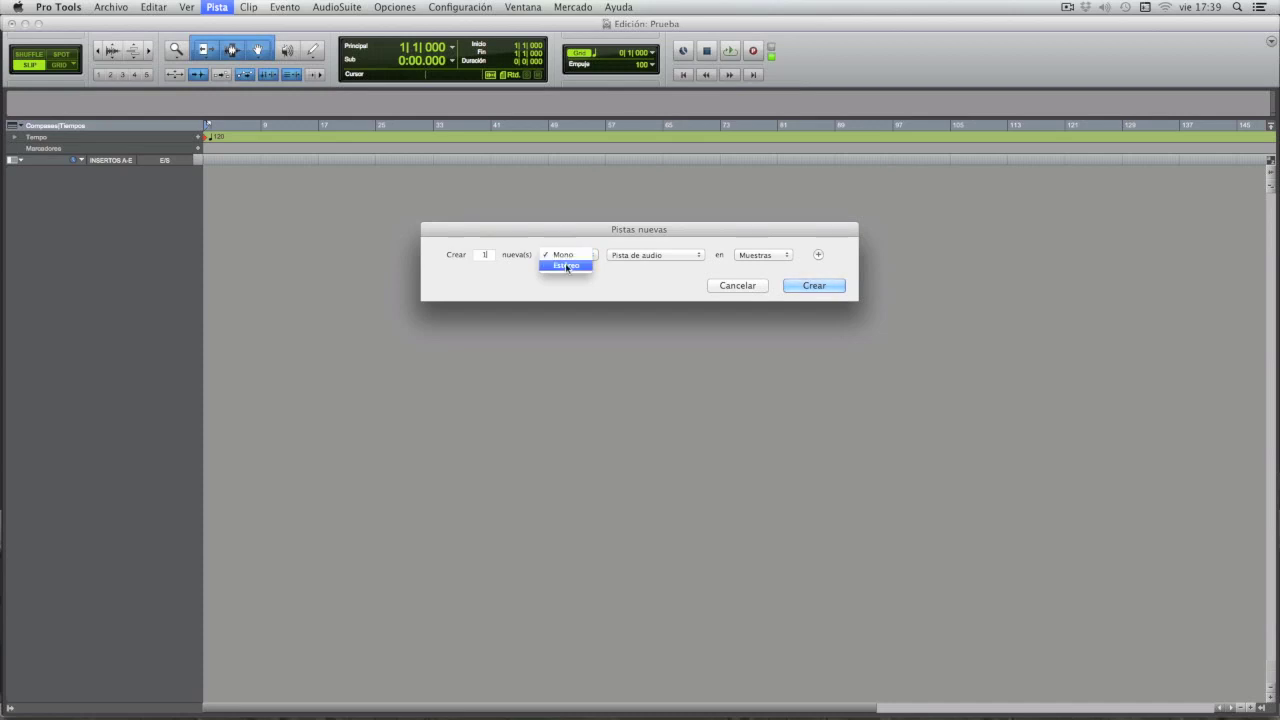
left_click(626, 238)
left_click(624, 256)
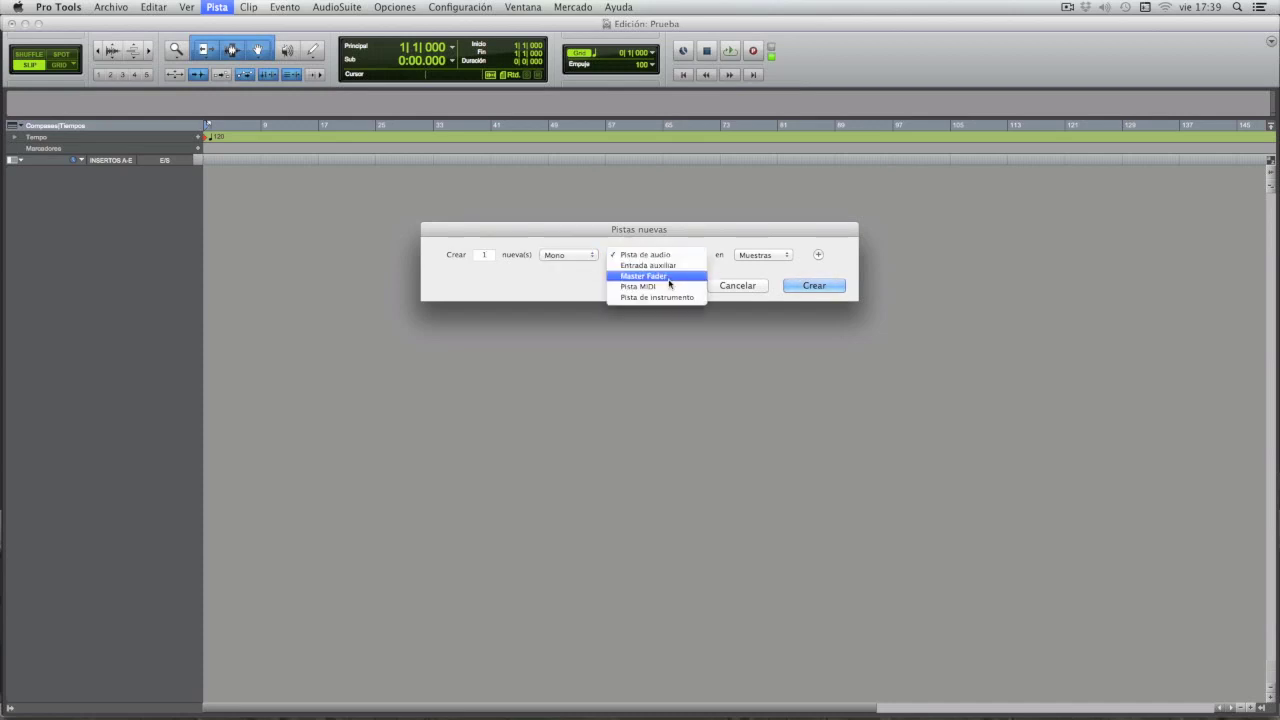
left_click(766, 266)
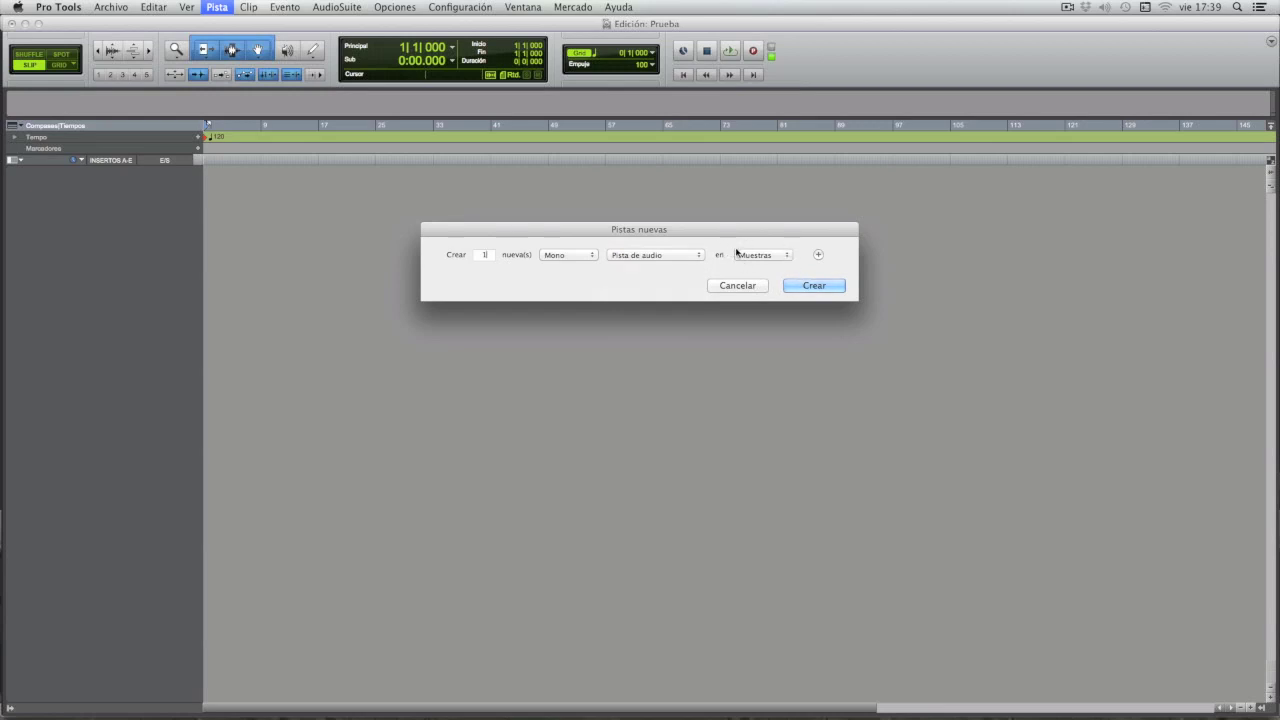
left_click(763, 254)
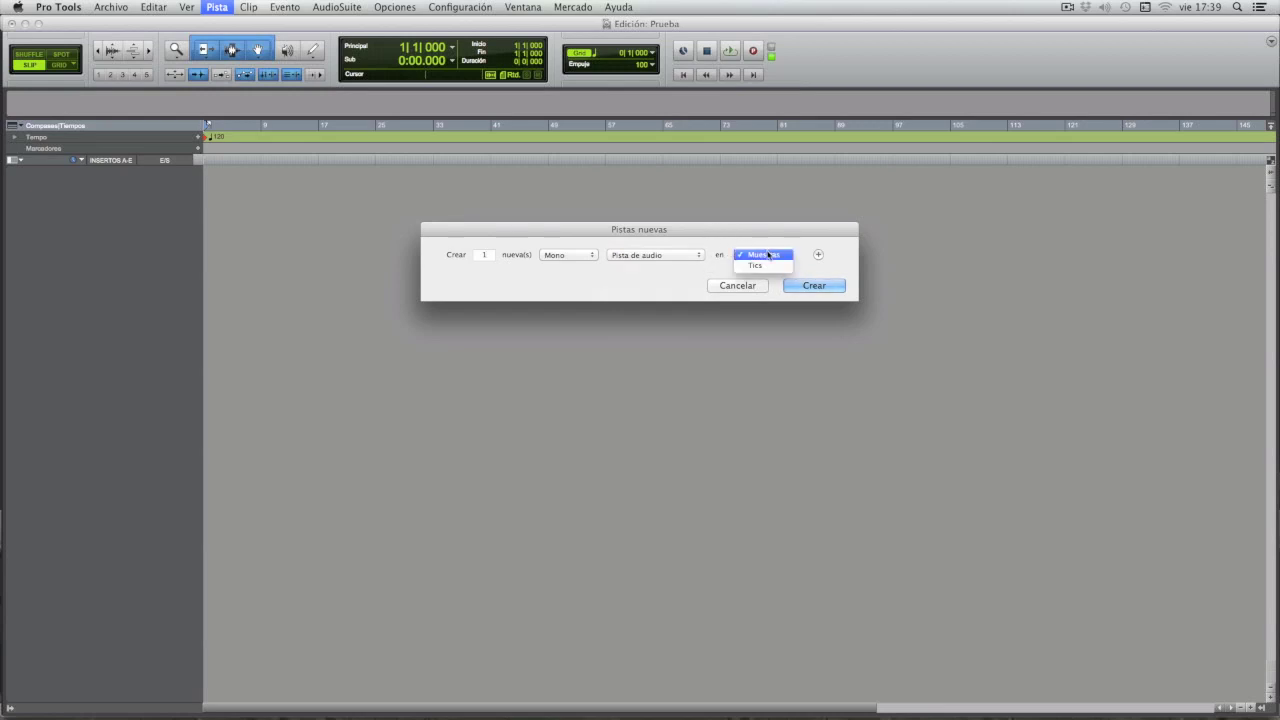
left_click(815, 286)
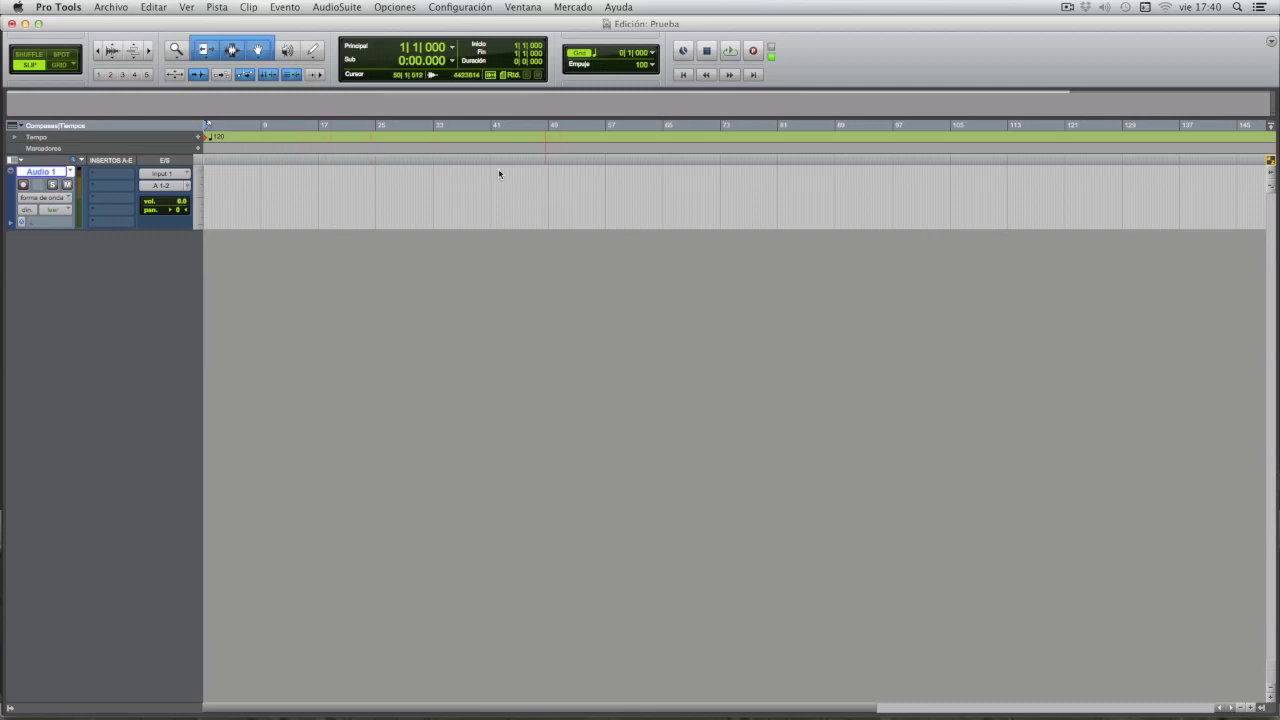
Step: Rename the new audio track as Voz
double_click(47, 172)
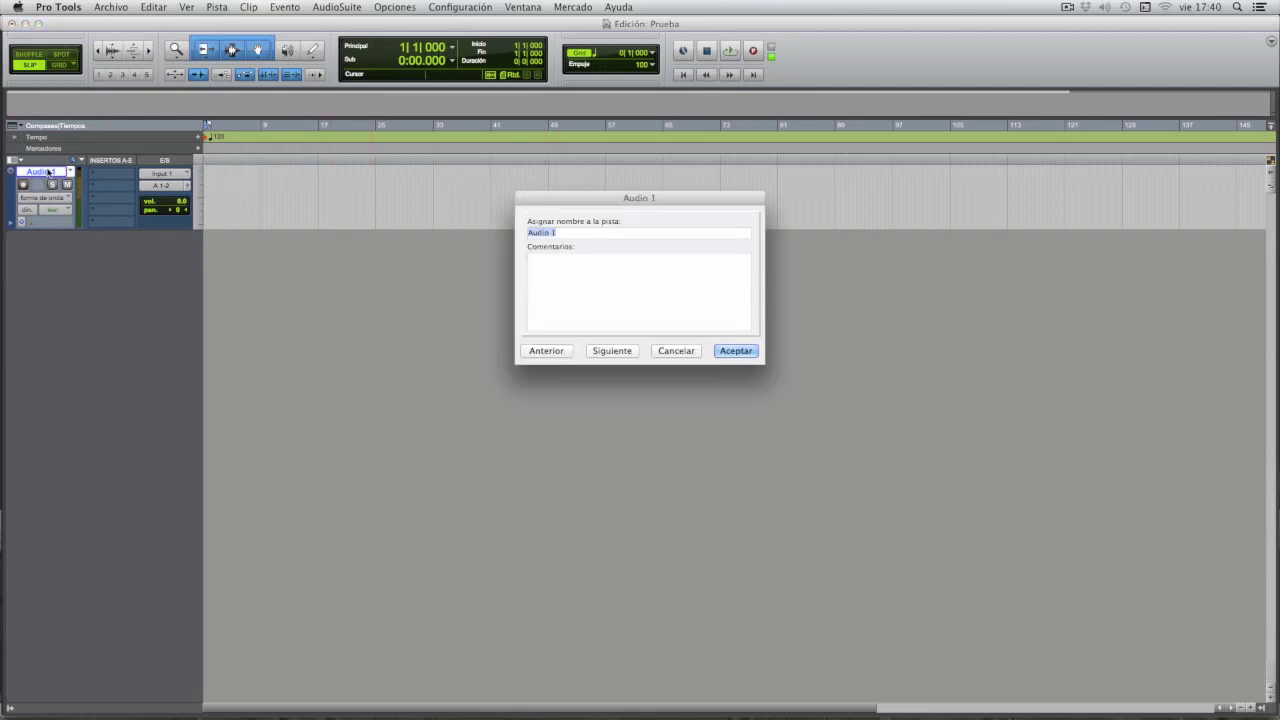
type("Voz")
key("Return")
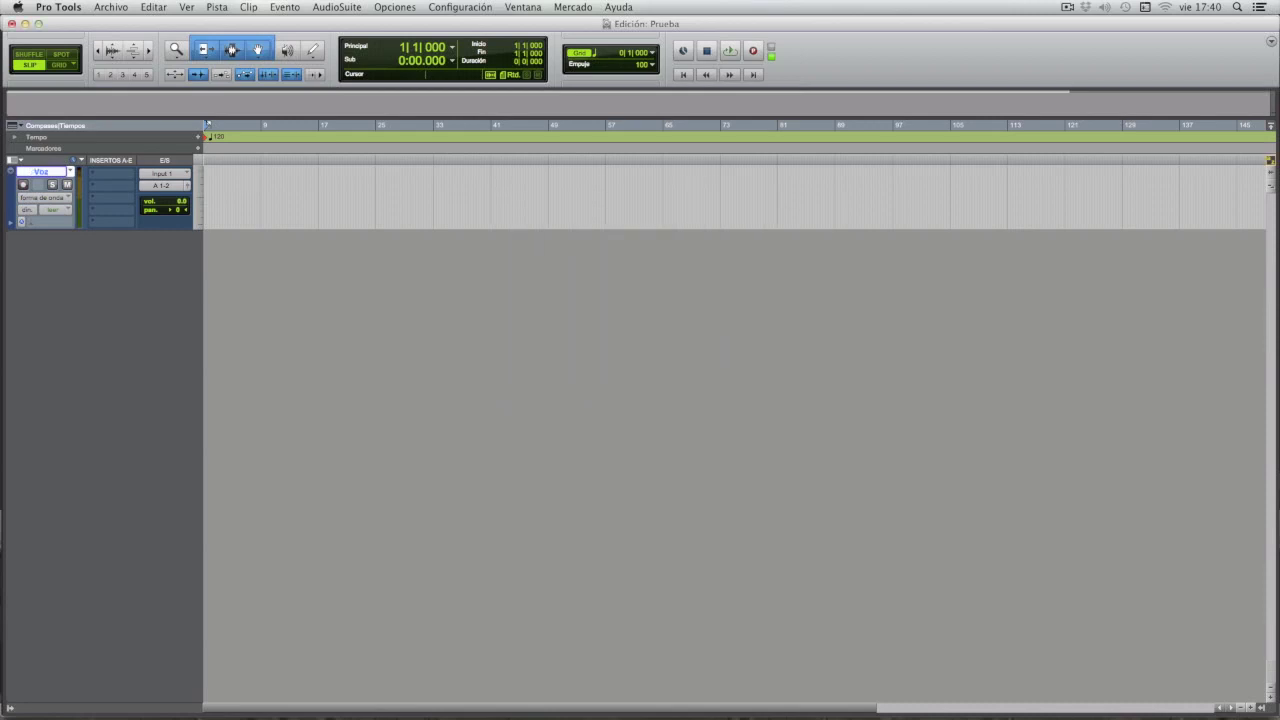
Step: Set the Voz track's input to the interface path Input 1 (Mono)
left_click(158, 175)
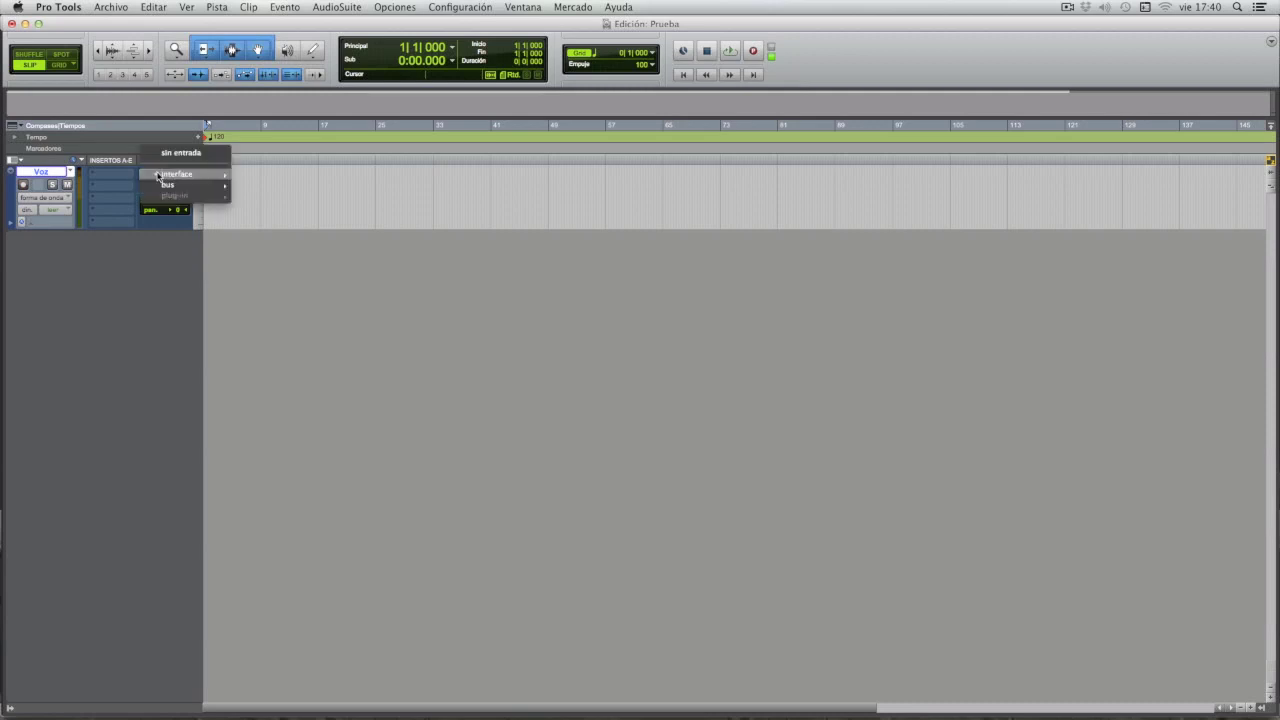
mouse_move(157, 175)
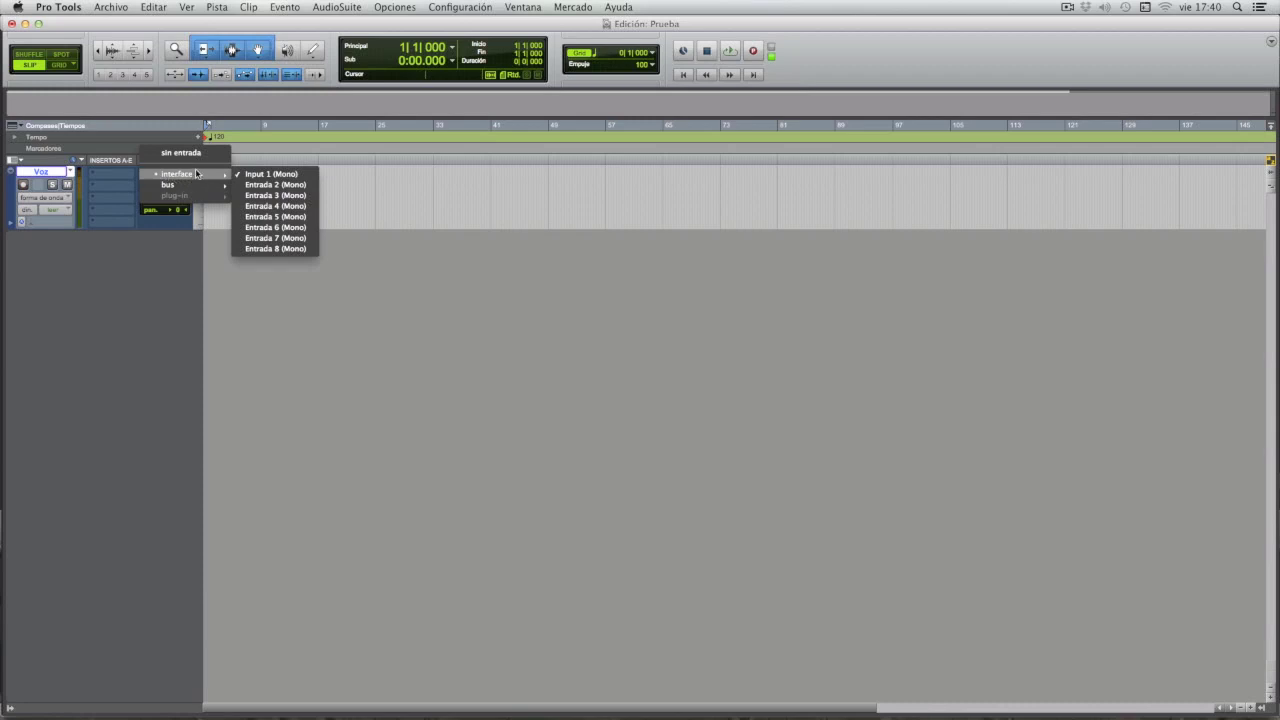
left_click(262, 174)
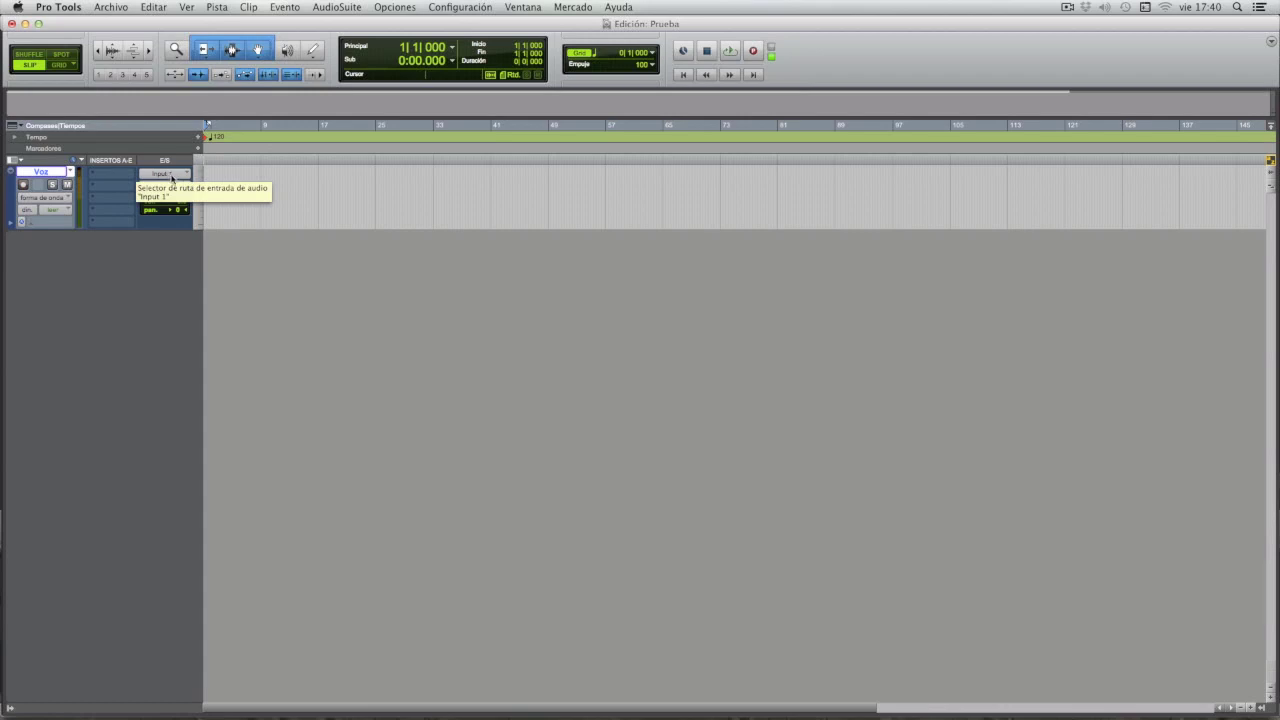
Step: Arm the Voz track, record a take of about three bars from the session start, stop, and disarm the track
left_click(22, 185)
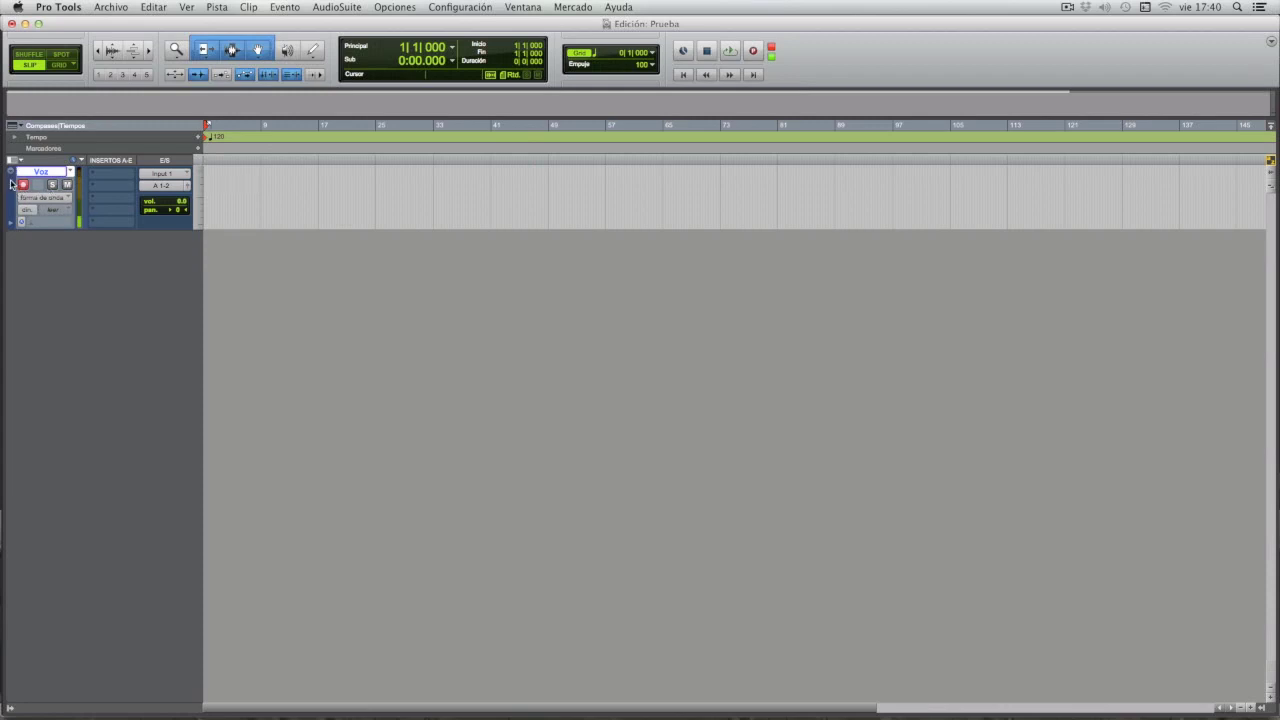
key("F12")
key("t")
key("t")
key("t")
key("t")
key("t")
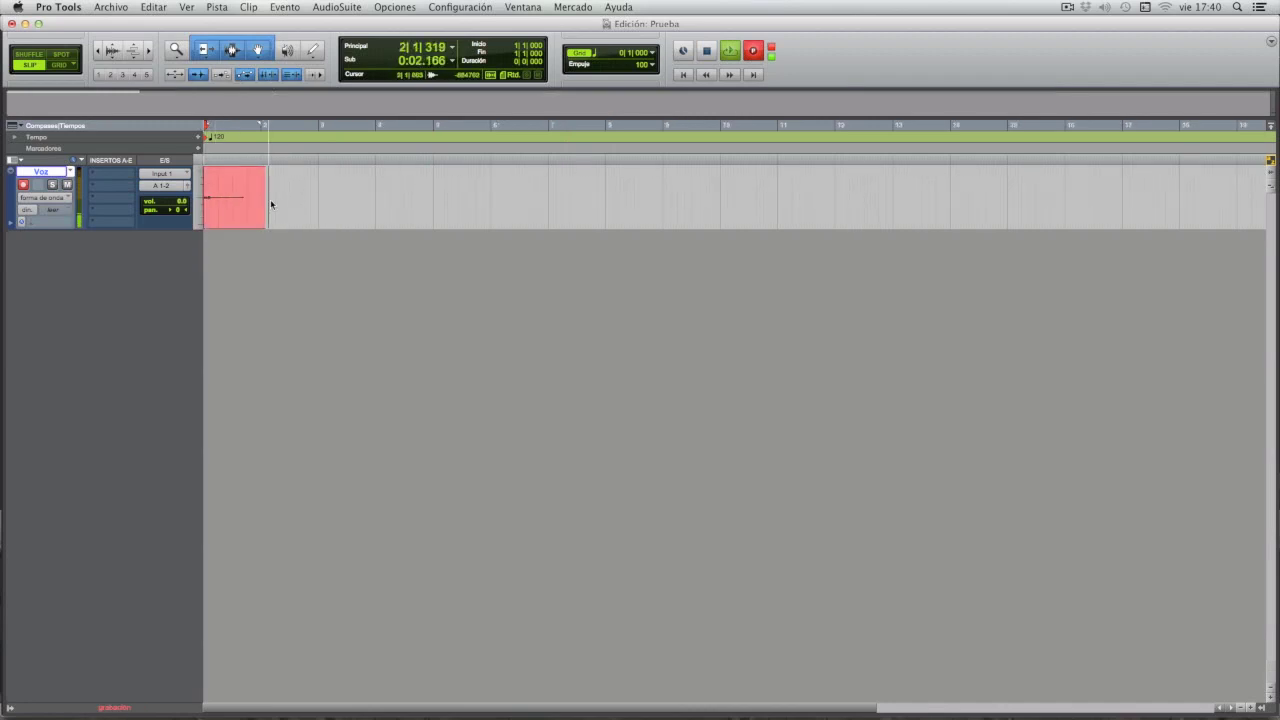
key("r")
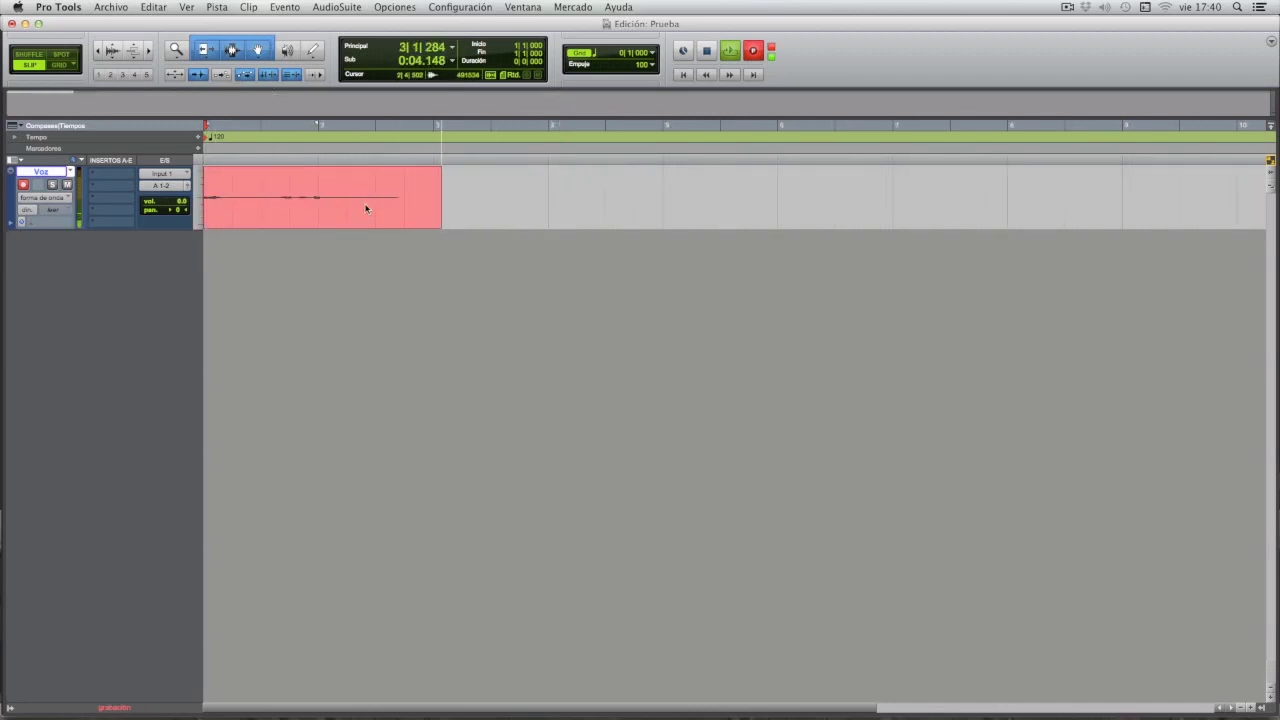
key("r")
key("space")
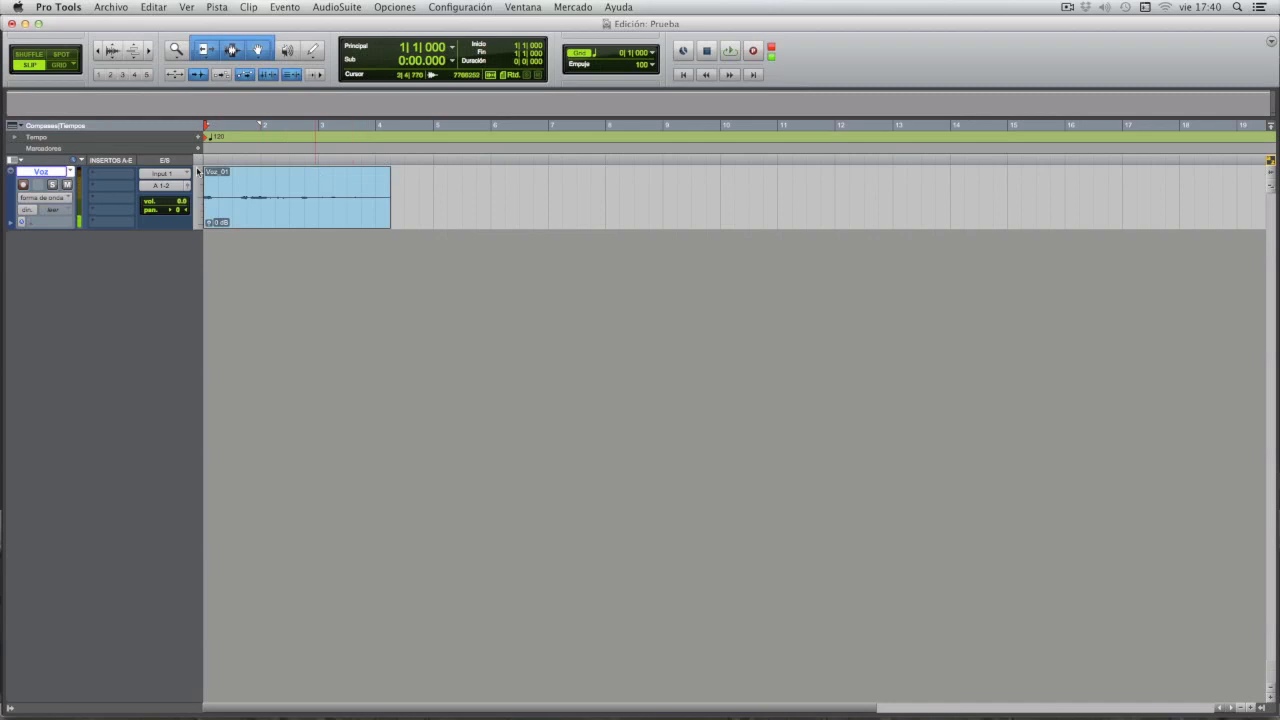
left_click(22, 187)
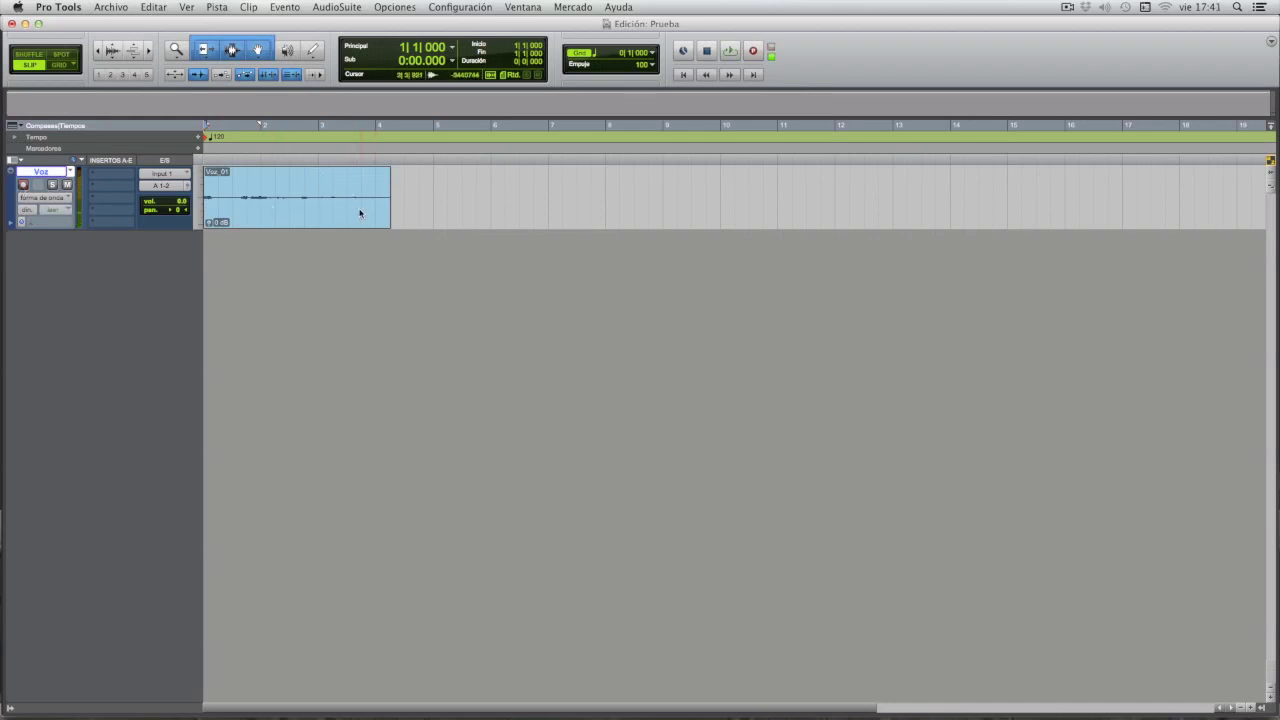